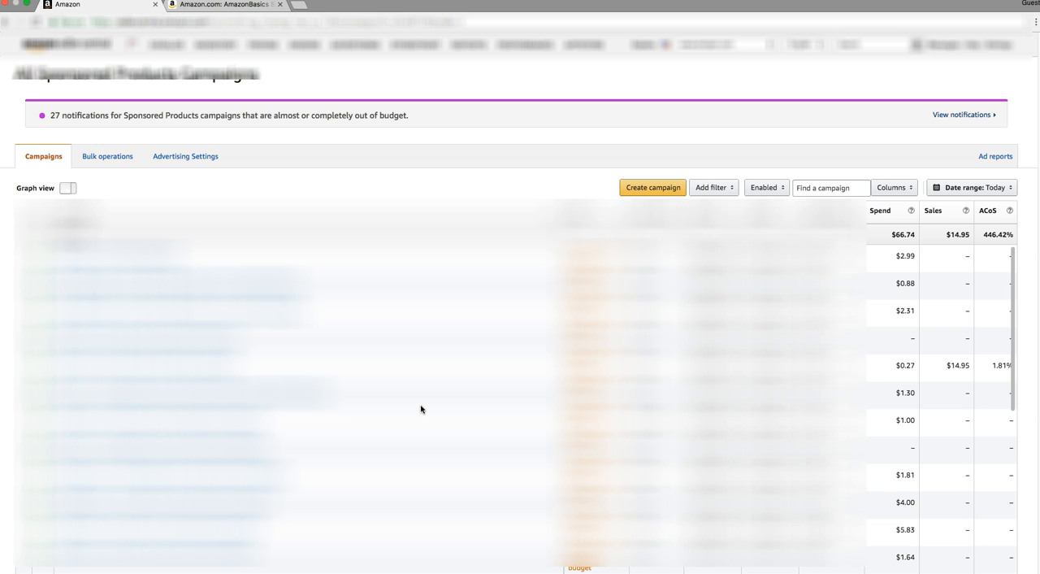
Start a new Sponsored Products campaign and review its name, dates, budget and targeting settings.
click(652, 188)
click(652, 188)
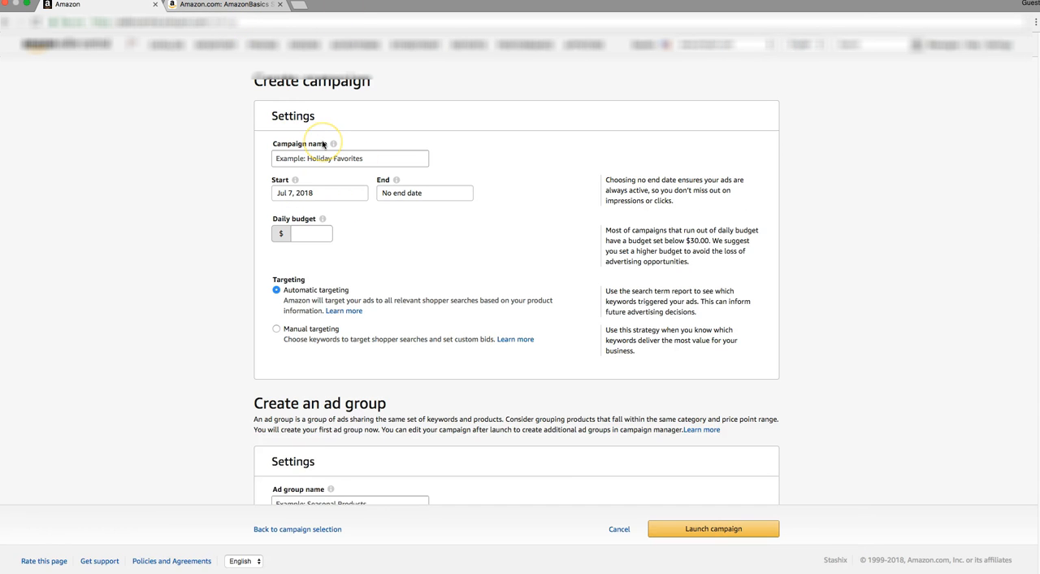
scroll(324, 146, down, 1)
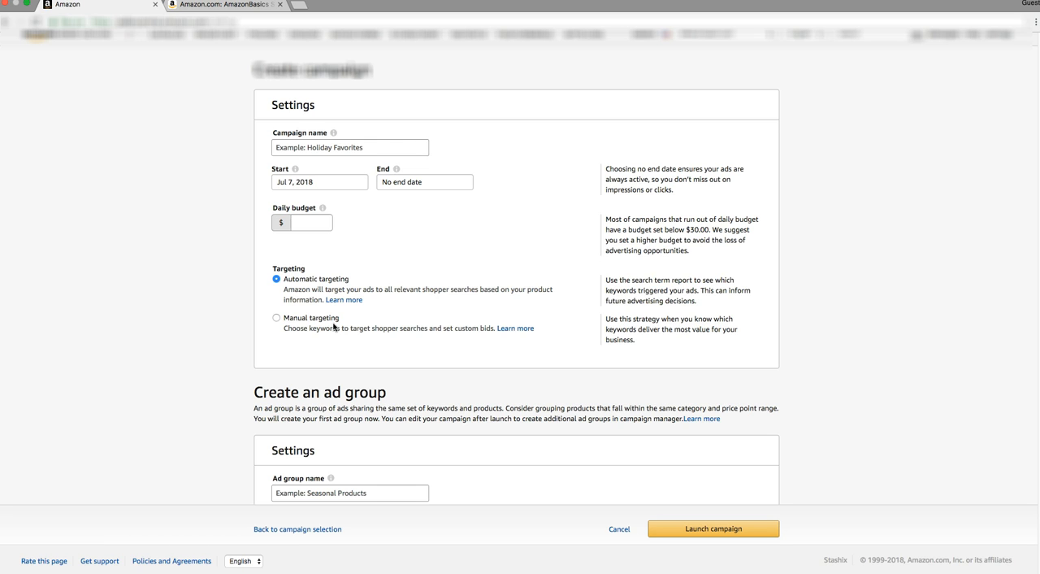
scroll(334, 323, up, 1)
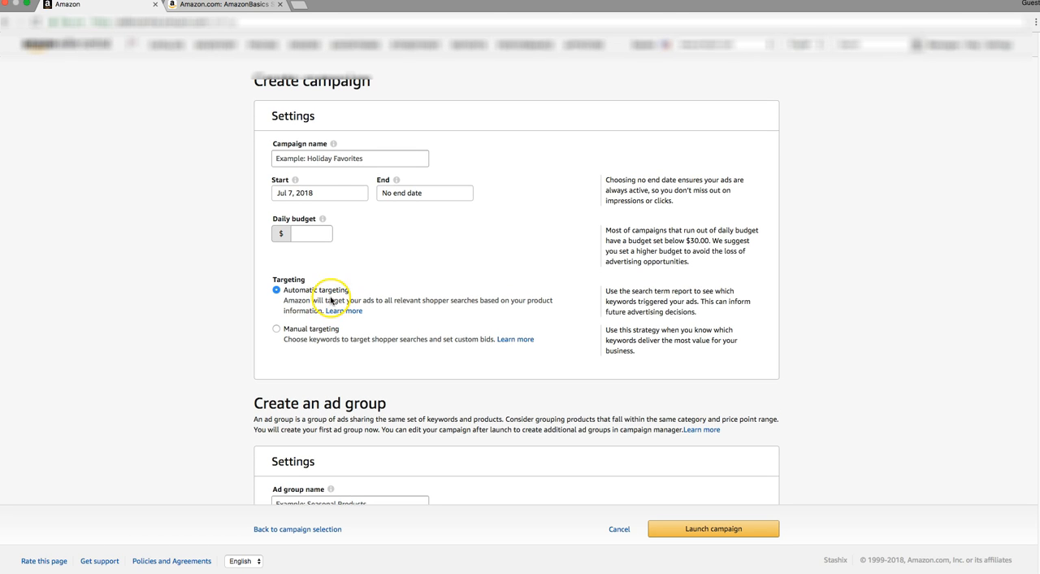
Name the campaign AmazonBasics Silicone Baking Mat - 2-Pack, copied from the product listing title, and set the daily budget to $7.00.
click(238, 11)
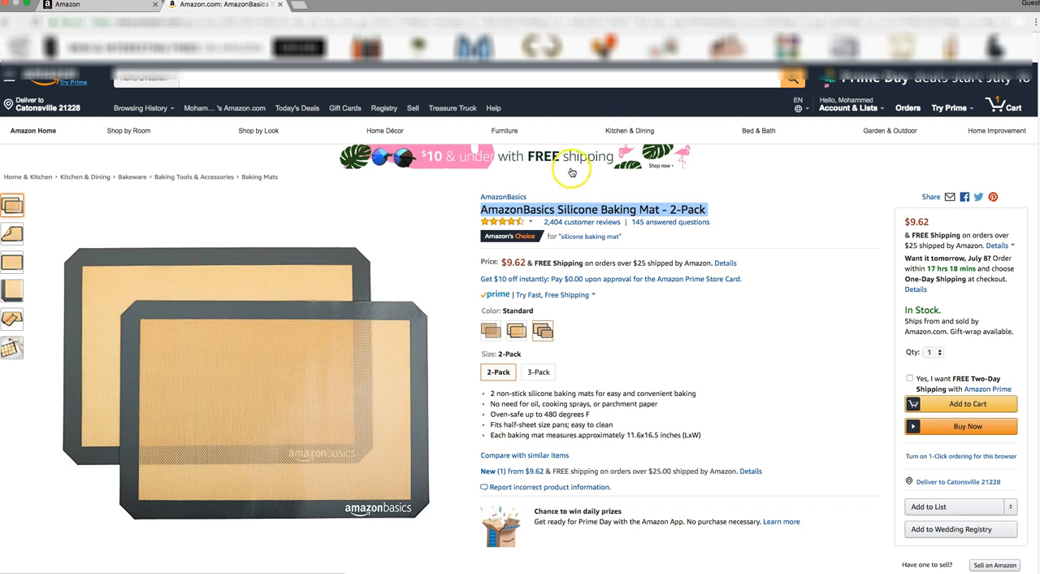
right_click(561, 209)
click(605, 232)
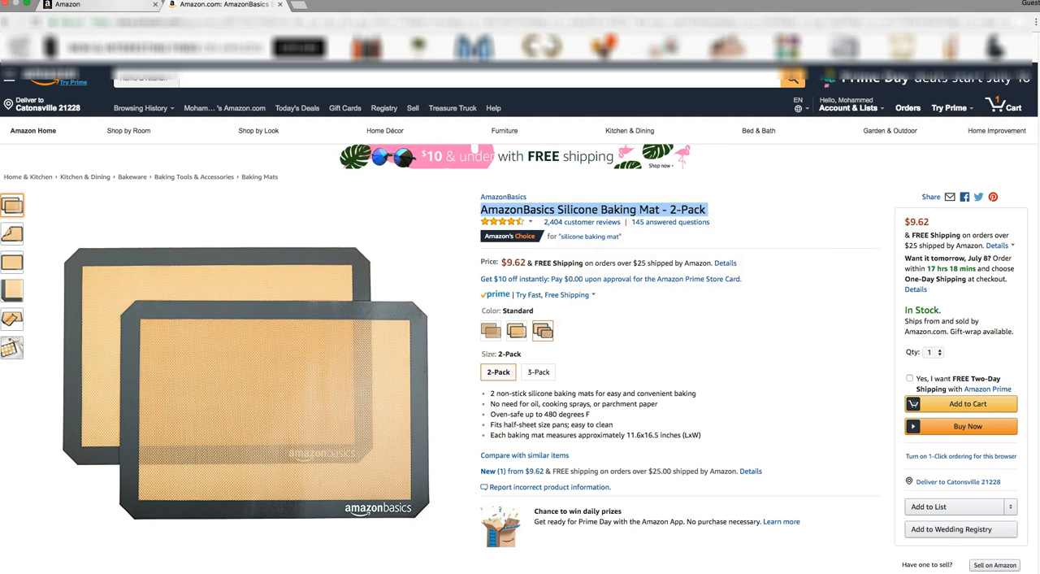
click(98, 5)
click(355, 160)
right_click(355, 159)
click(348, 225)
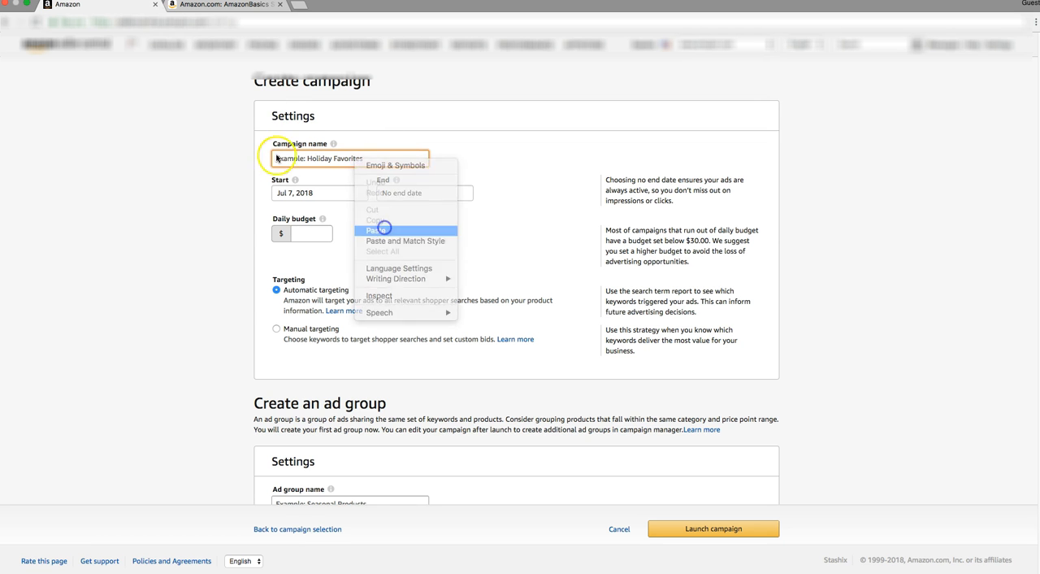
click(309, 234)
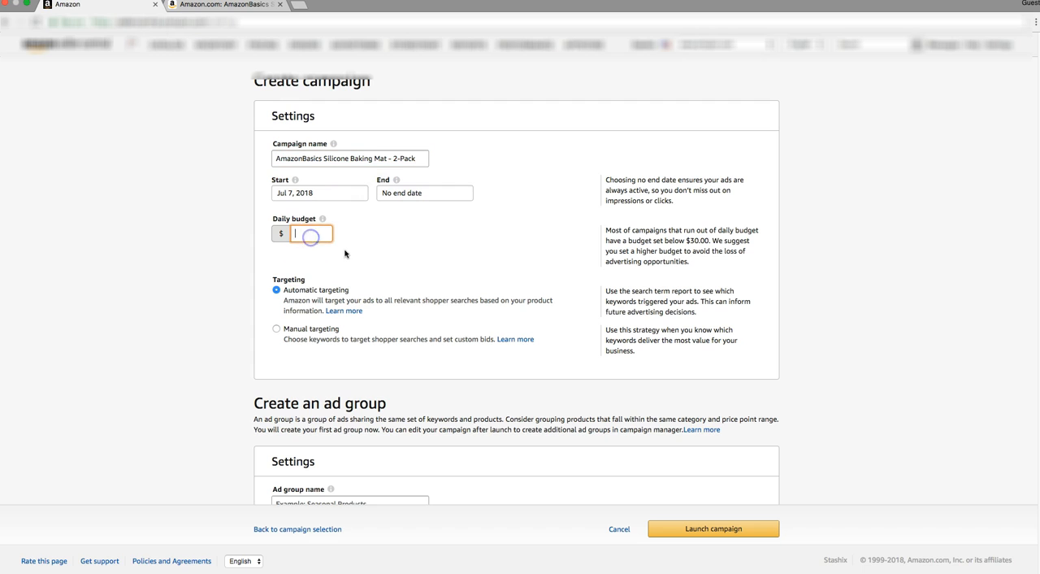
text(7.00)
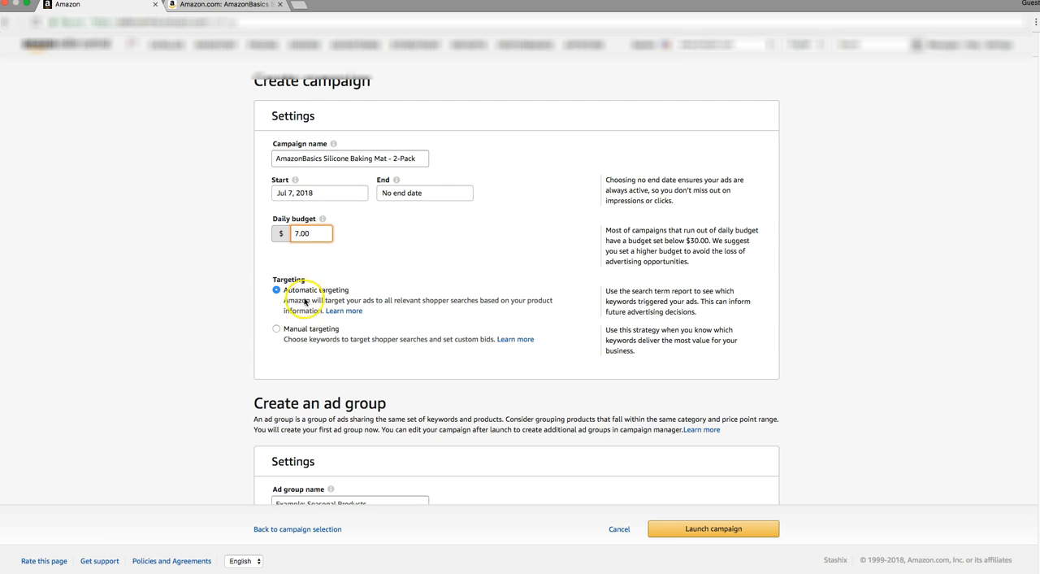
Copy the campaign name text.
triple_click(344, 158)
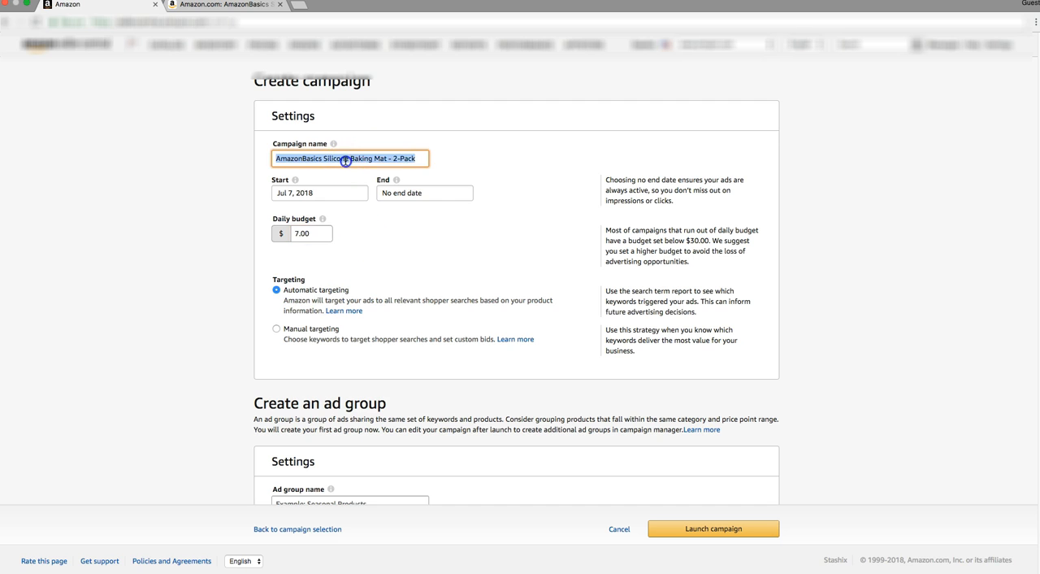
right_click(345, 158)
click(385, 247)
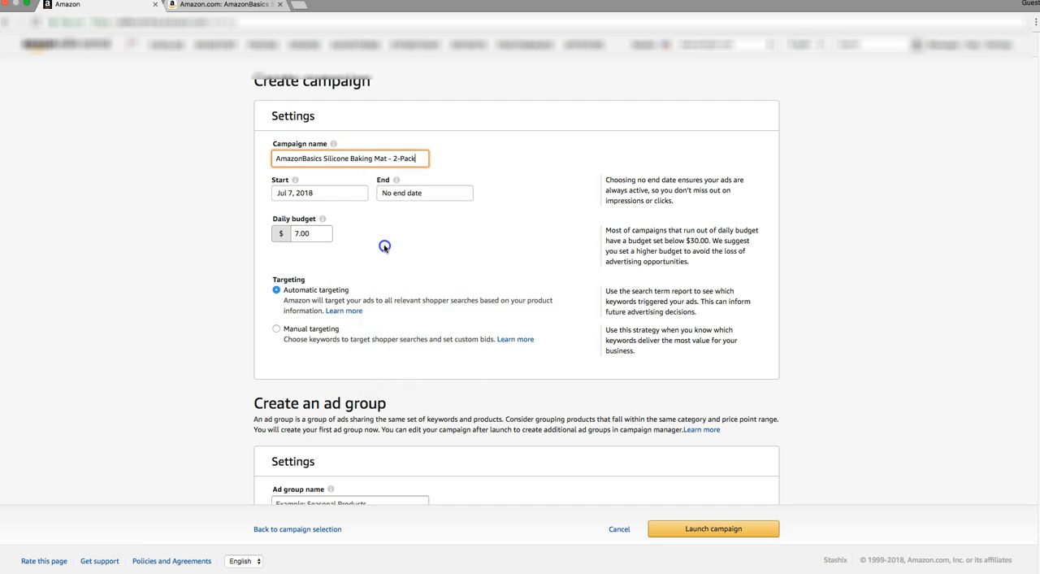
triple_click(387, 157)
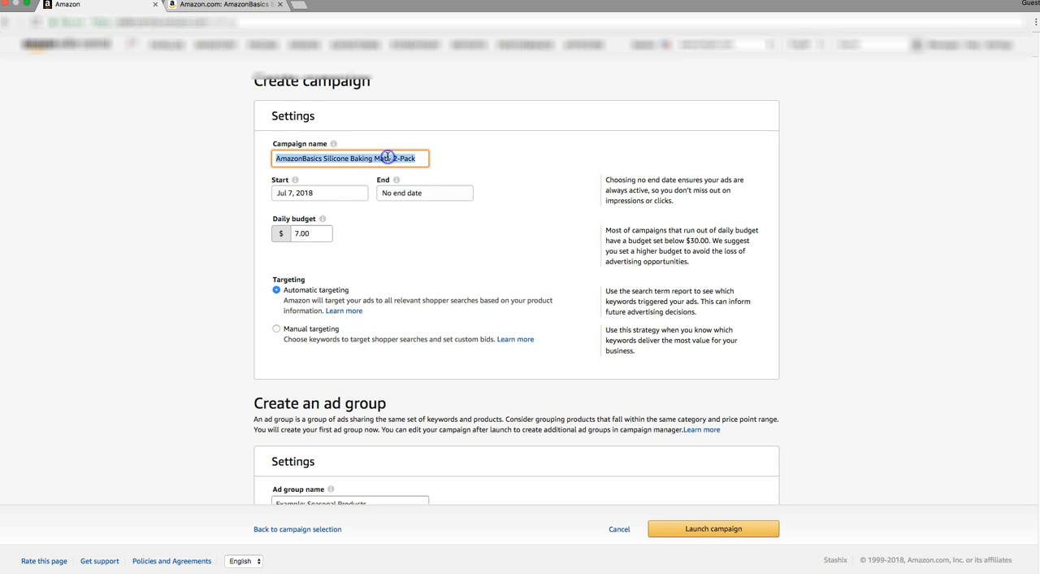
right_click(387, 157)
click(409, 233)
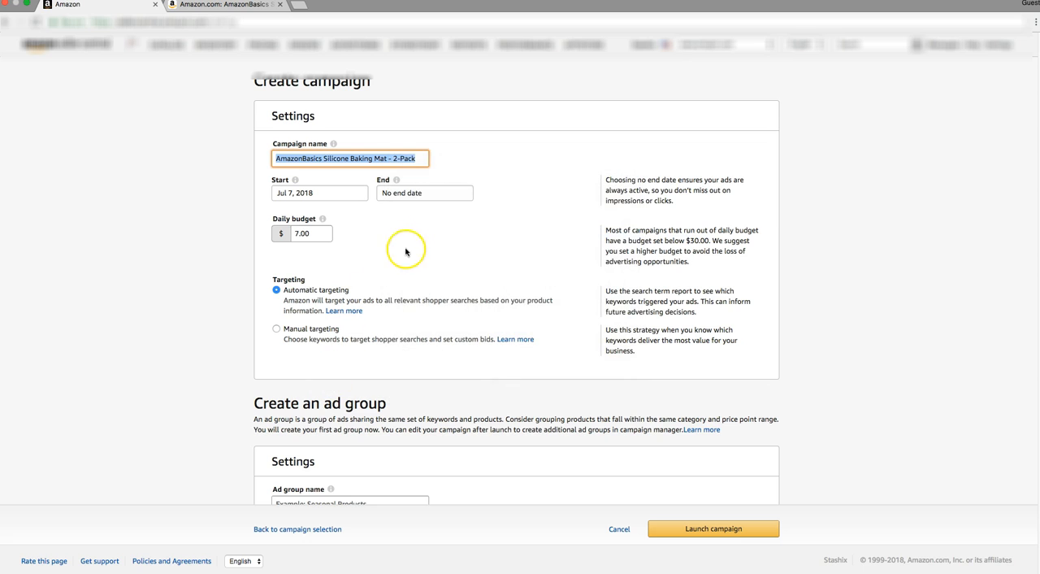
Append the word Auto to the end of the campaign name.
click(421, 163)
text(- )
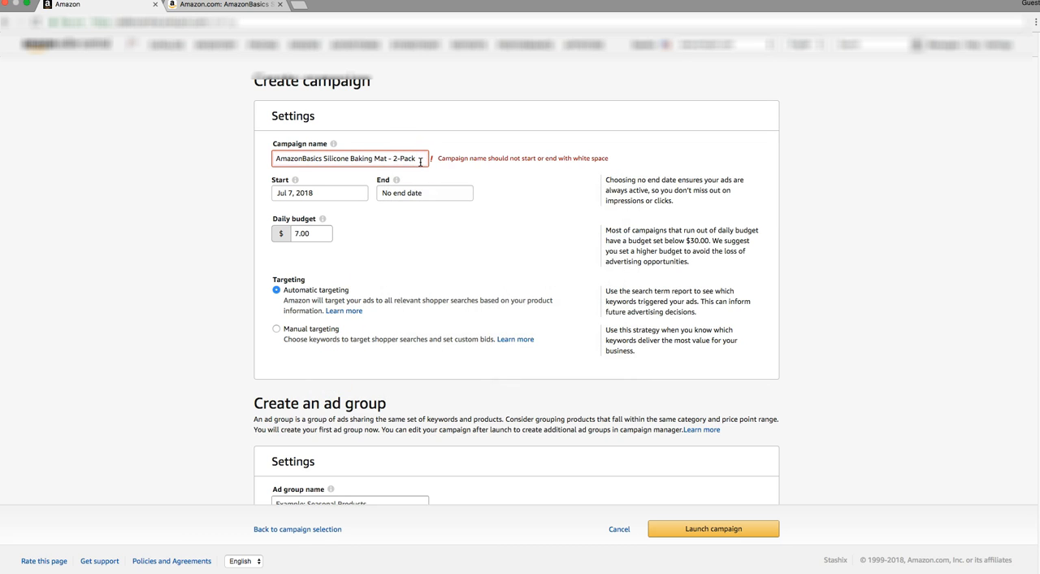
text(auto)
key(BackSpace)
key(BackSpace)
key(BackSpace)
key(BackSpace)
key(BackSpace)
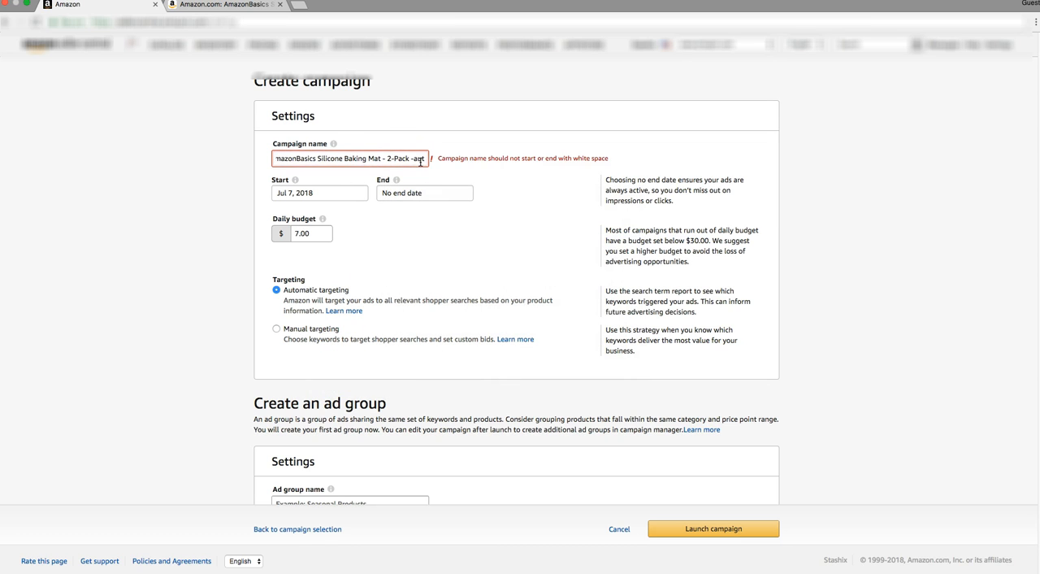
key(BackSpace)
text(Auto)
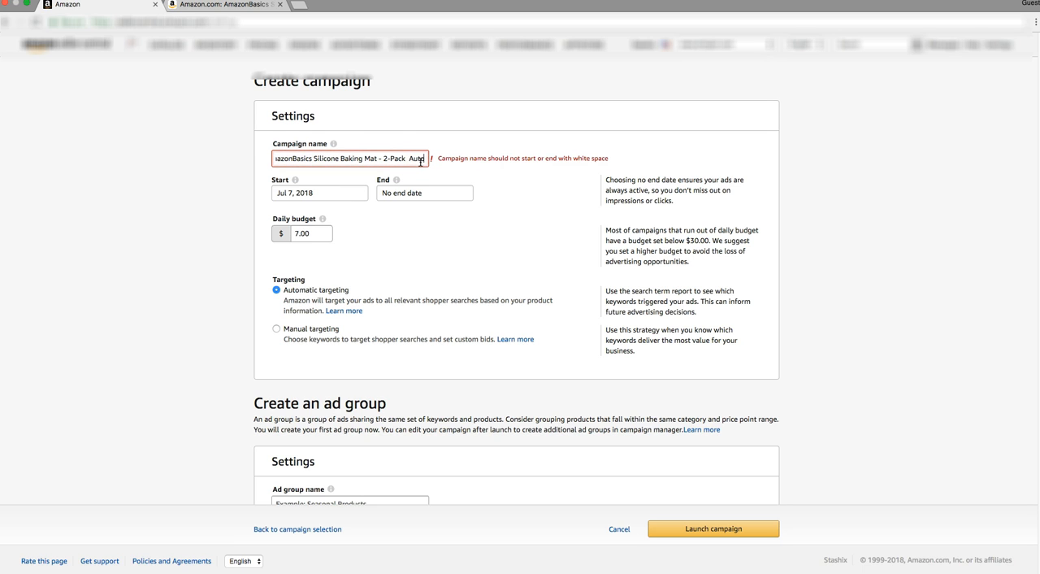
Remove the brand word AmazonBasics and the space after it from the start of the campaign name.
click(406, 157)
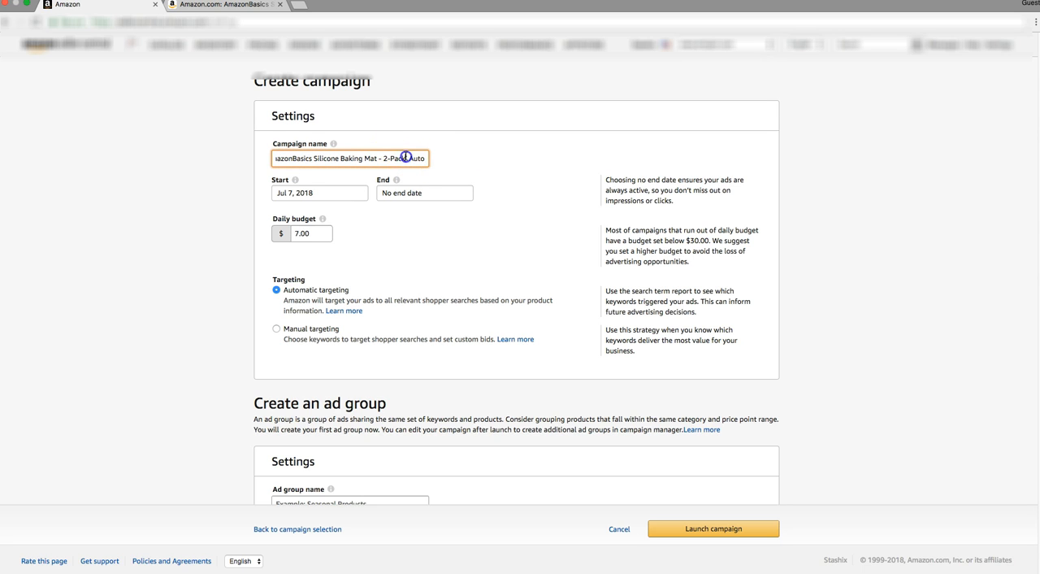
drag(310, 158, 249, 159)
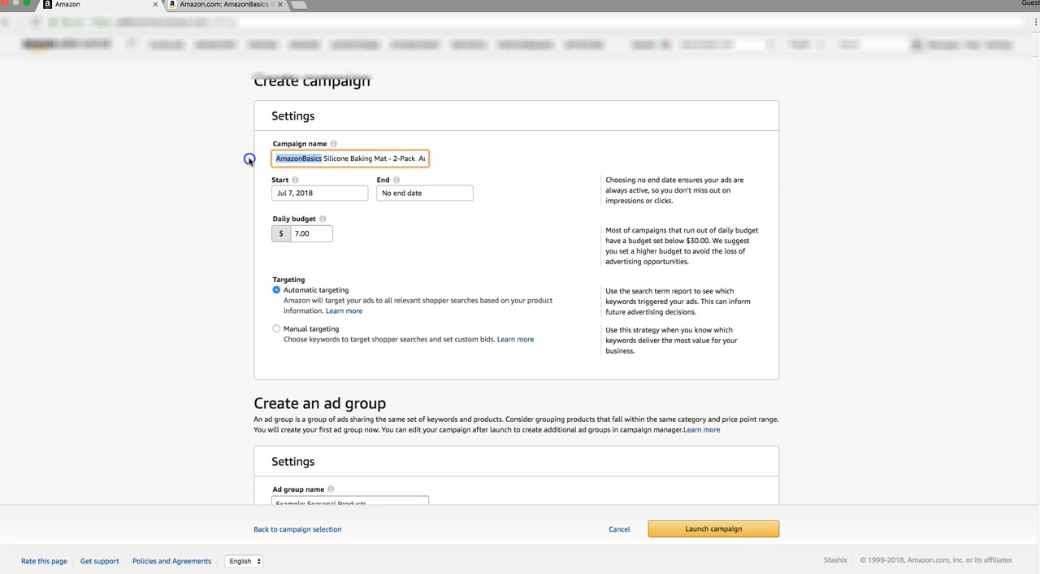
key(BackSpace)
click(277, 160)
key(Delete)
click(371, 158)
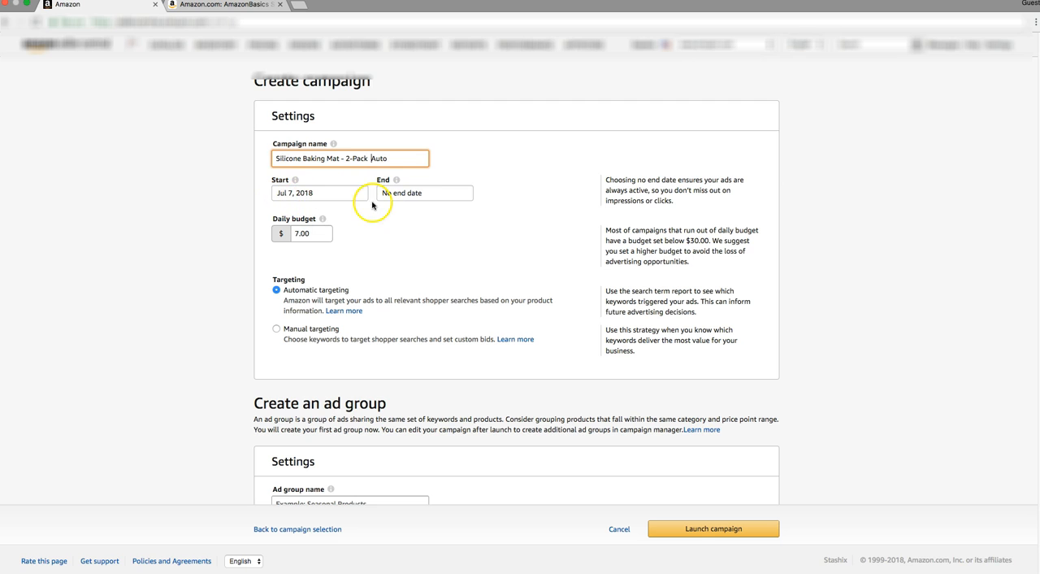
Copy the campaign name Silicone Baking Mat - 2-Pack Auto and reuse it as the ad group name.
scroll(359, 210, down, 1)
scroll(359, 210, down, 1)
triple_click(361, 155)
right_click(361, 154)
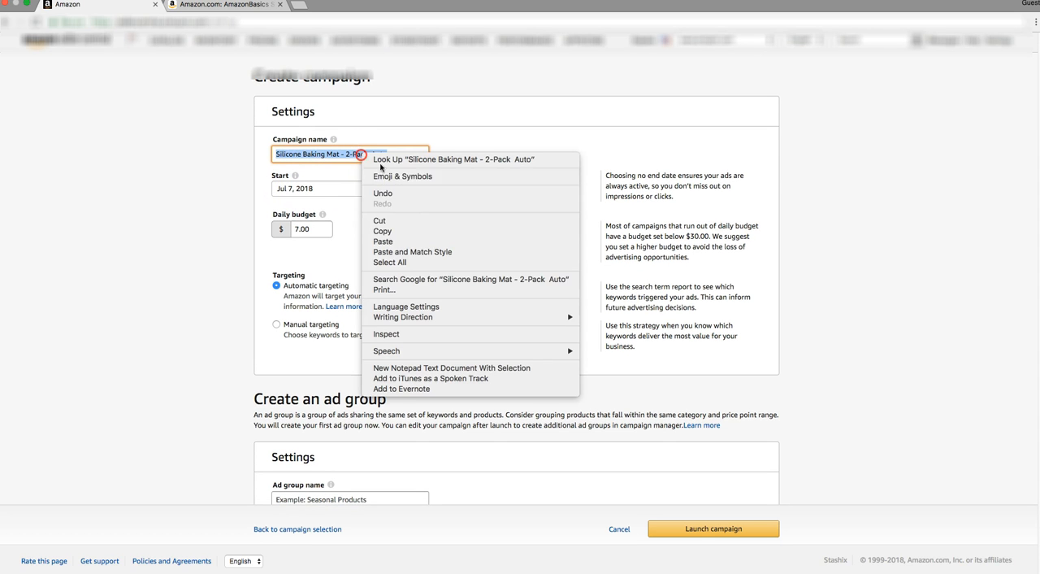
click(407, 231)
scroll(405, 227, down, 3)
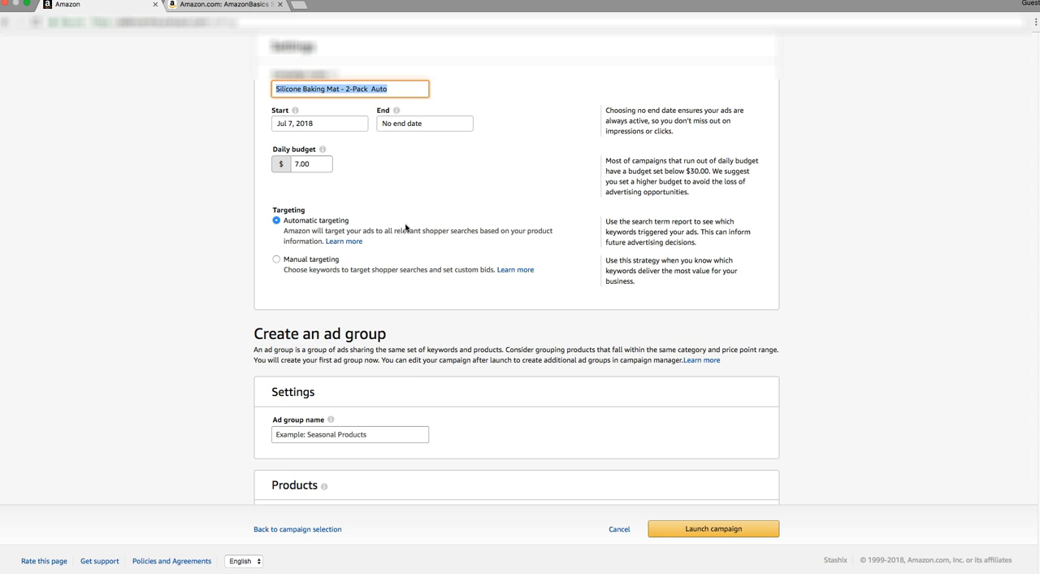
click(350, 433)
right_click(352, 433)
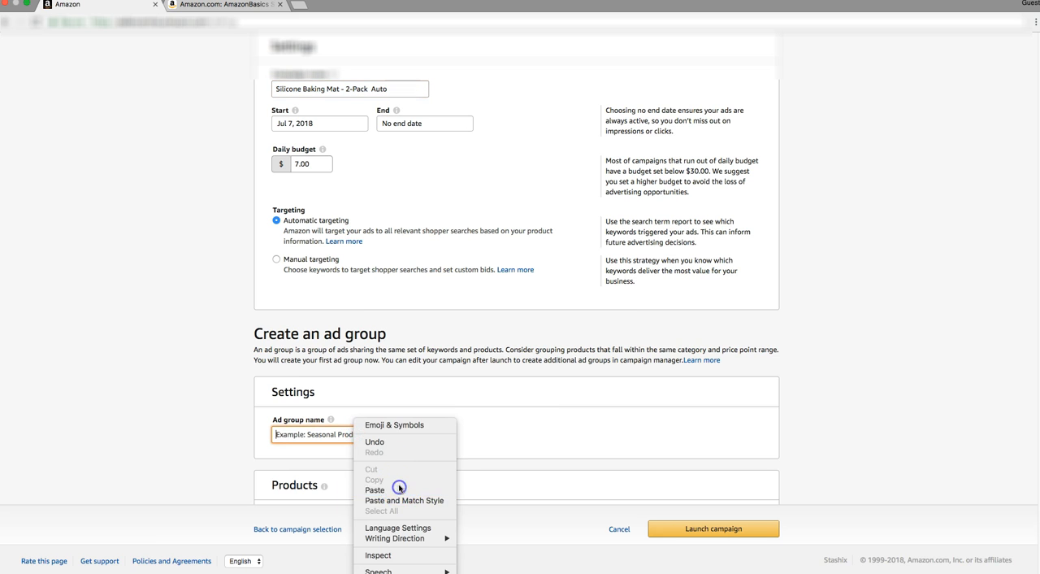
click(399, 488)
Copy the baking mat's ASIN from its product page address and enter B0725GYNG6 in the ad group's product search.
scroll(378, 413, down, 1)
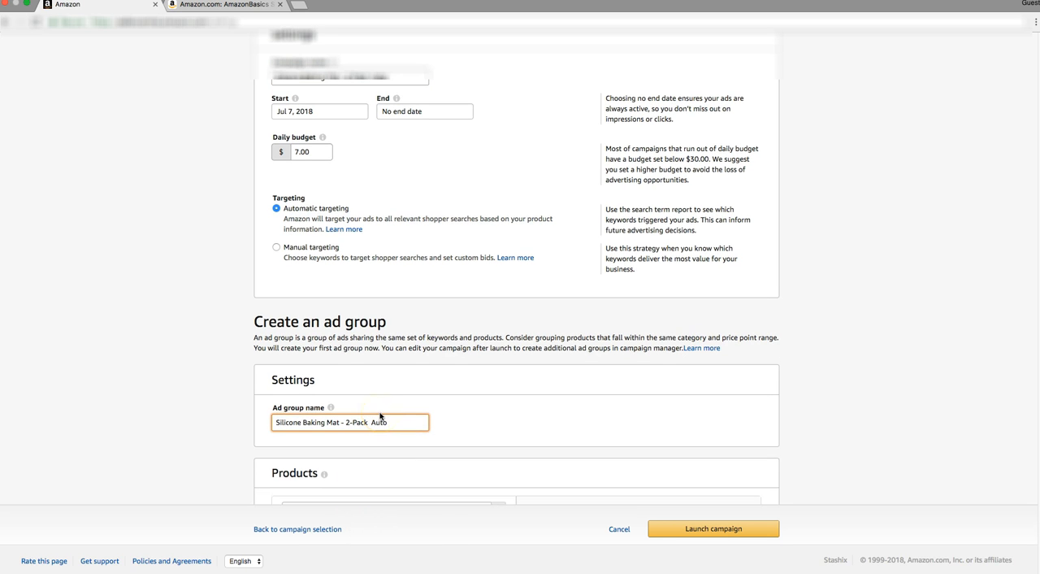
scroll(380, 415, down, 1)
click(457, 487)
click(459, 480)
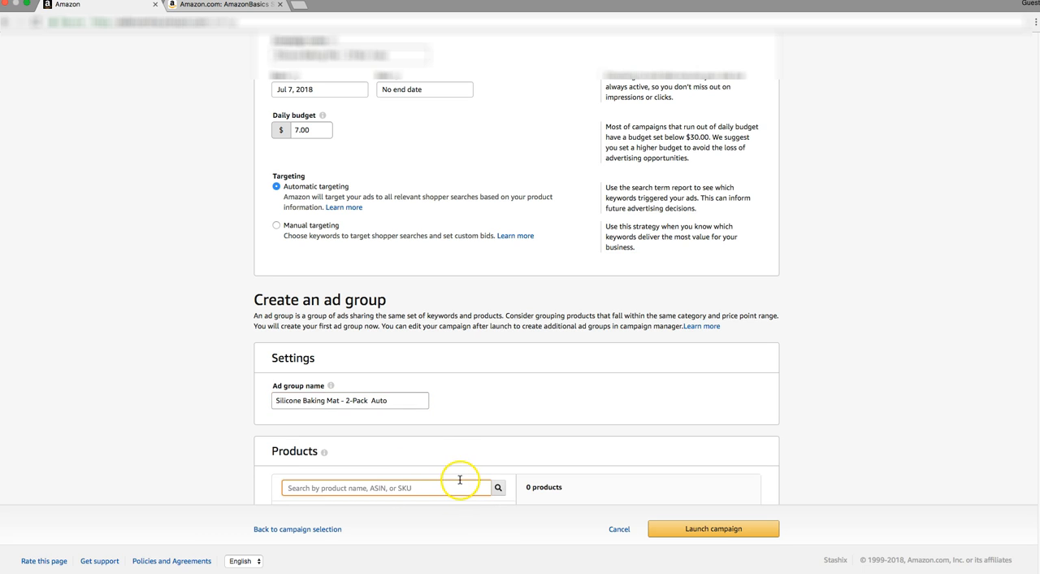
click(377, 486)
scroll(377, 484, down, 1)
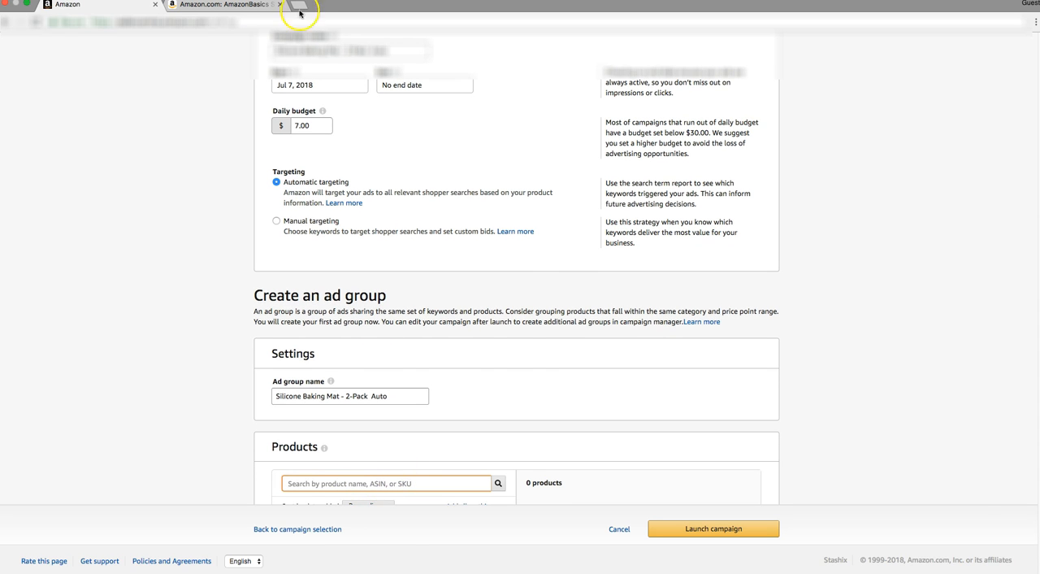
click(240, 5)
click(258, 21)
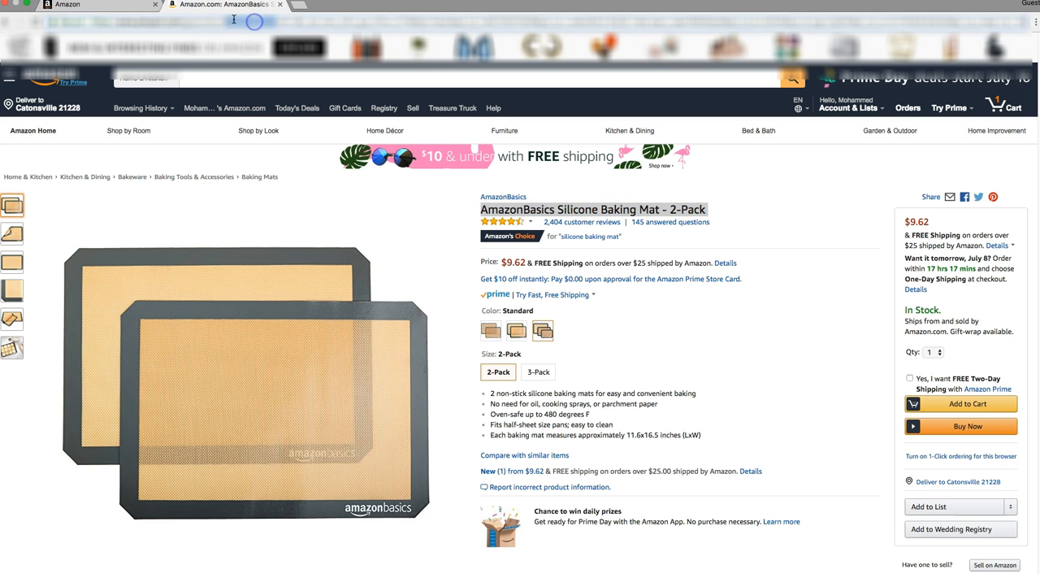
right_click(263, 22)
click(283, 38)
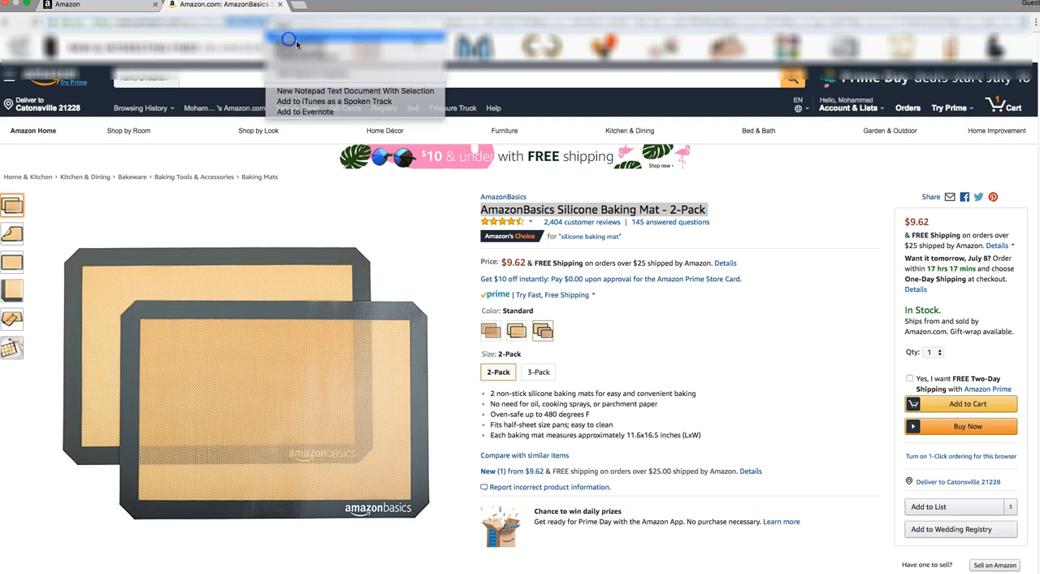
right_click(260, 25)
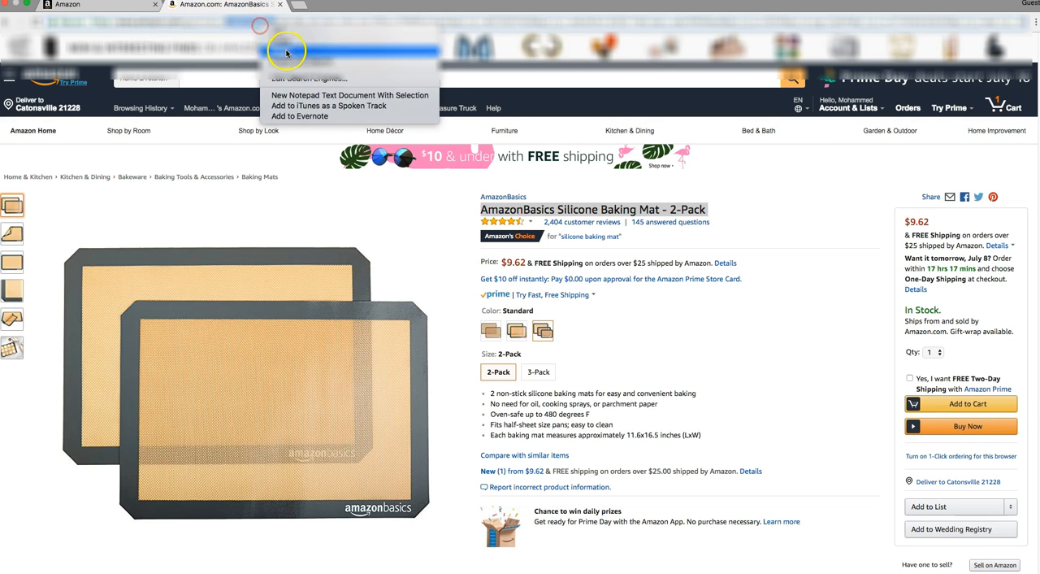
click(285, 46)
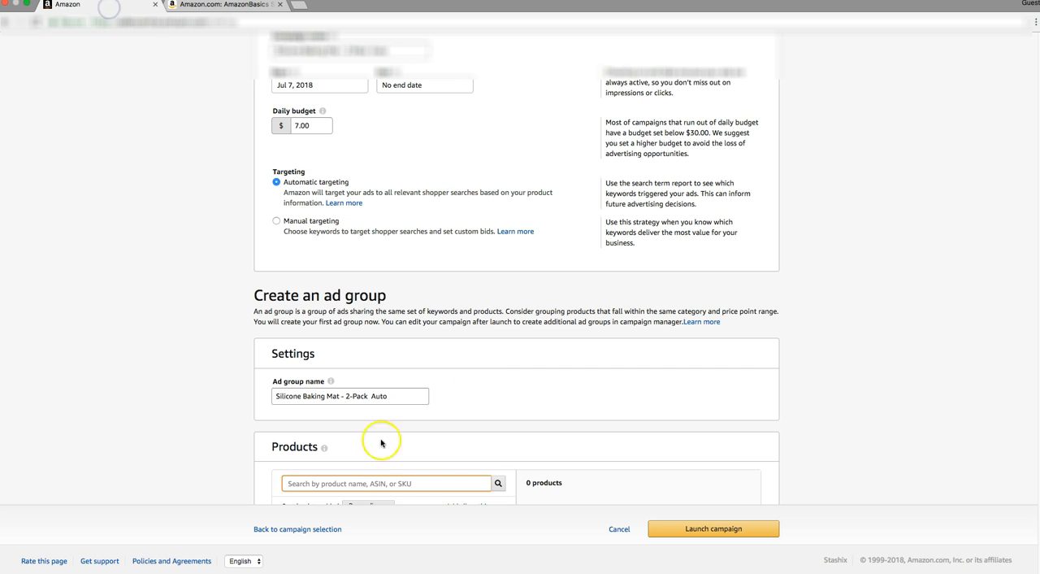
right_click(387, 485)
click(426, 491)
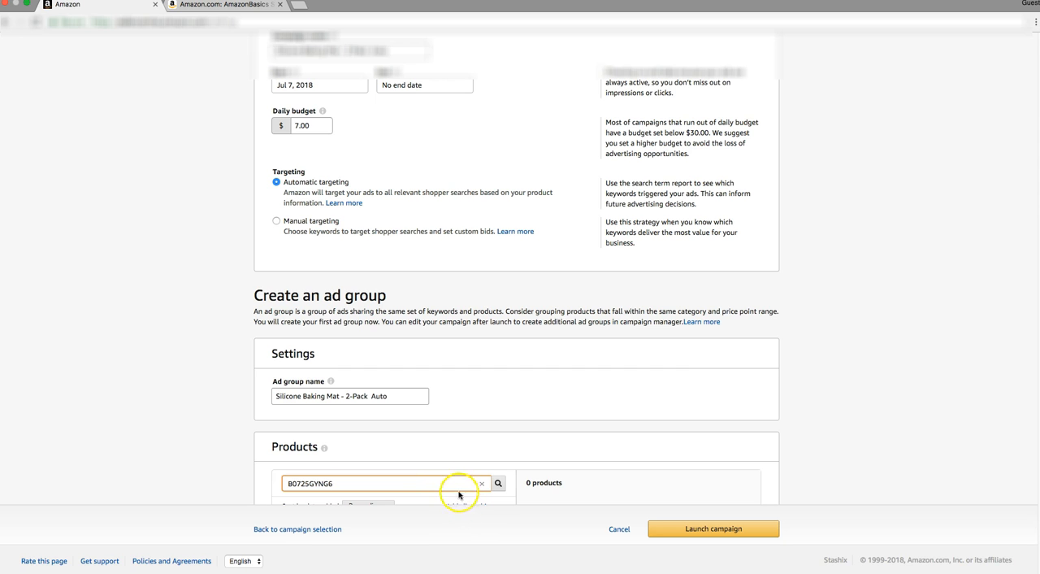
Examine the ad group's product search results, the list of products to advertise and the bidding section.
scroll(465, 503, down, 1)
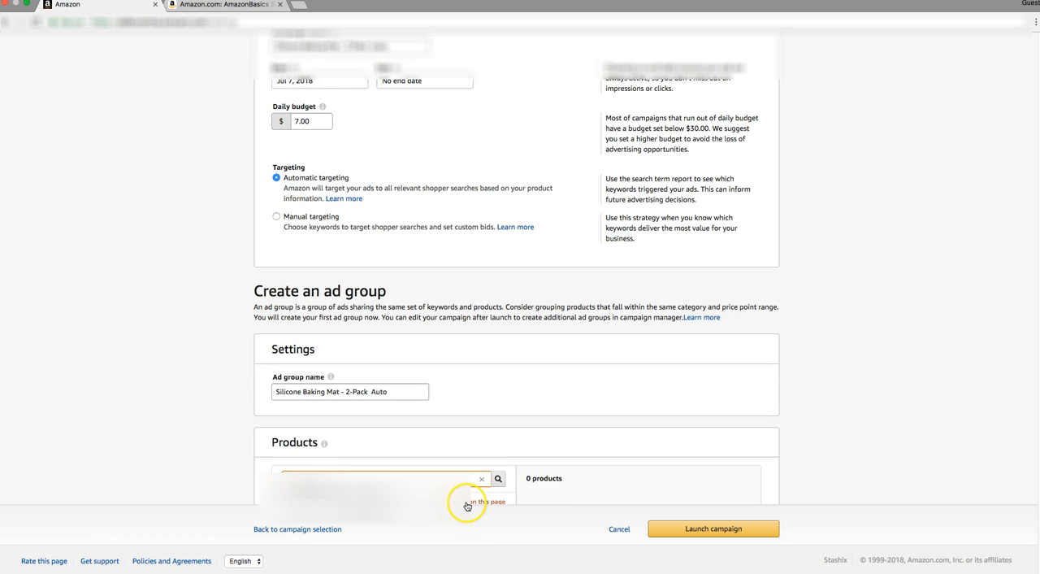
scroll(469, 504, down, 1)
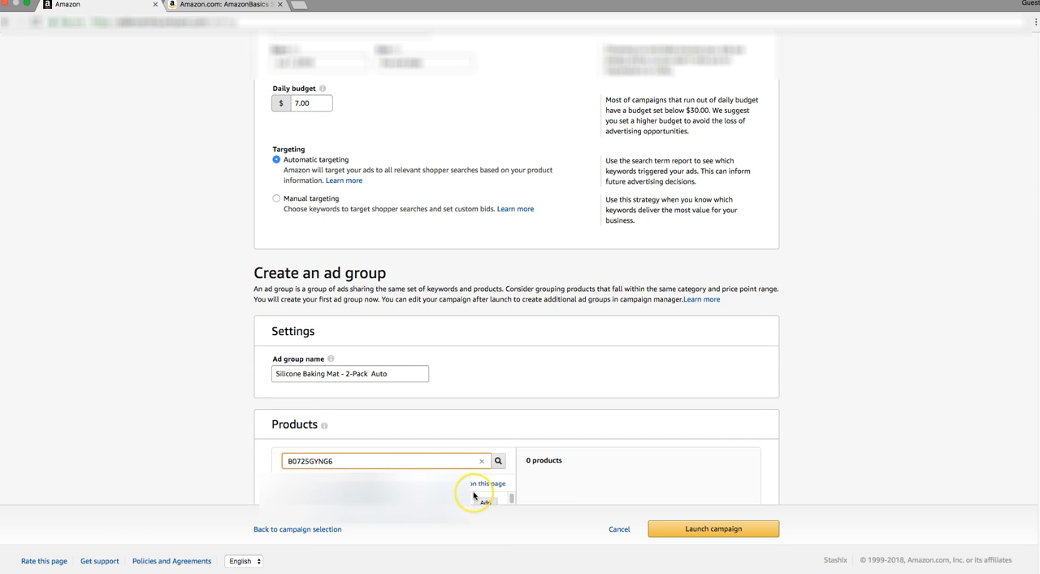
scroll(569, 468, down, 1)
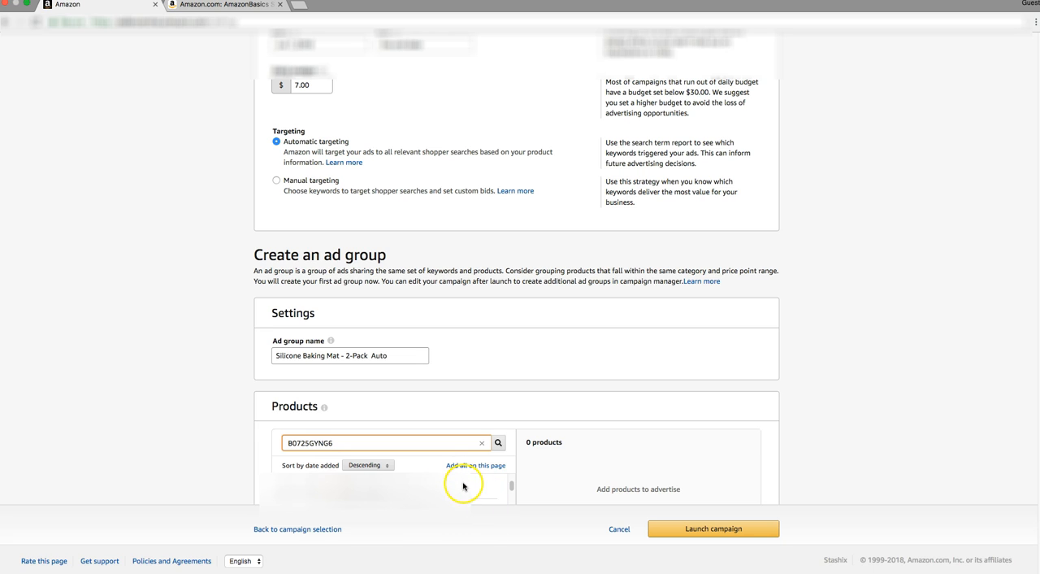
click(705, 529)
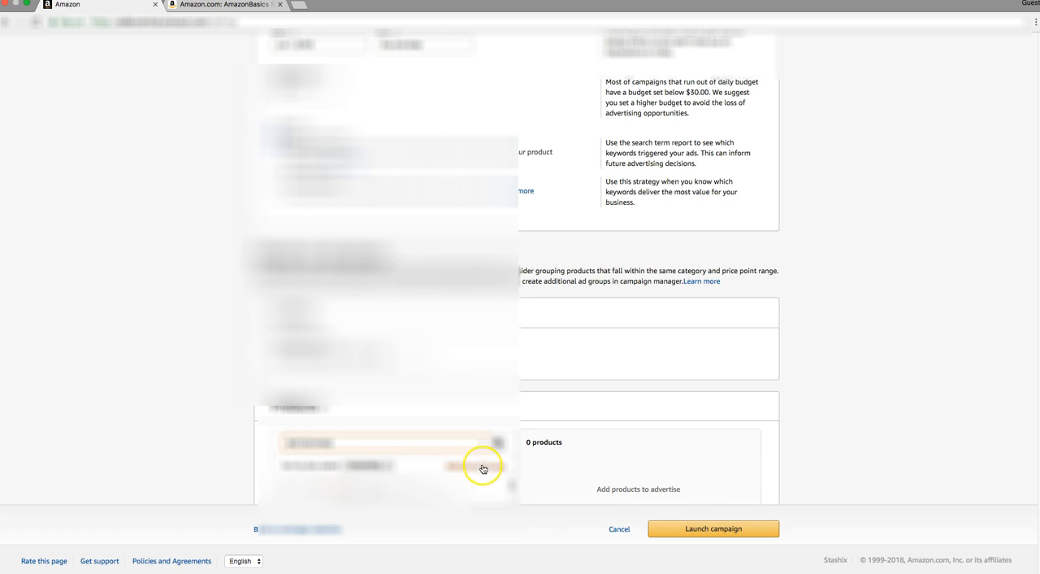
scroll(483, 477, down, 1)
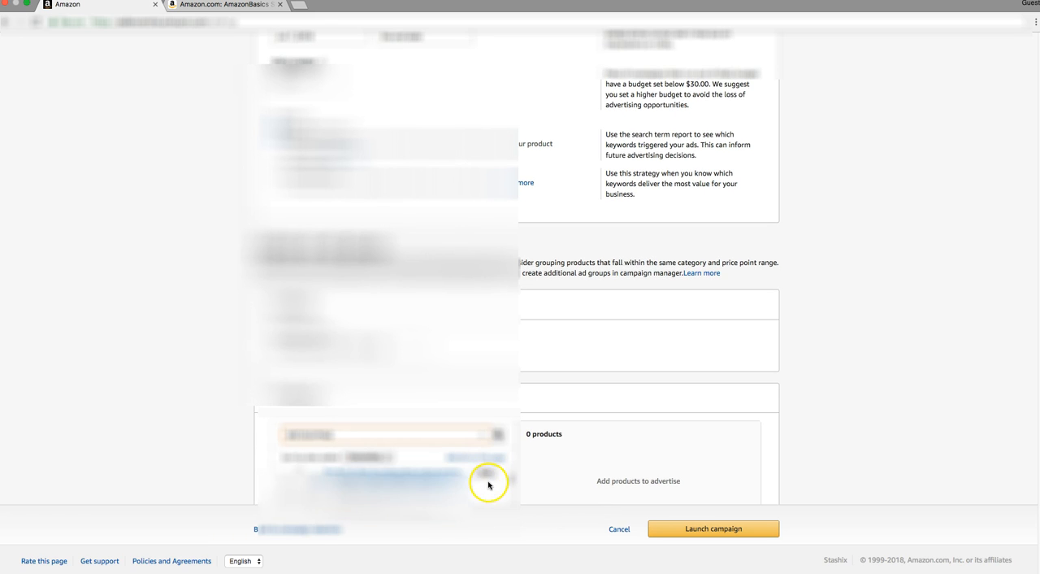
scroll(506, 481, down, 5)
scroll(541, 482, down, 3)
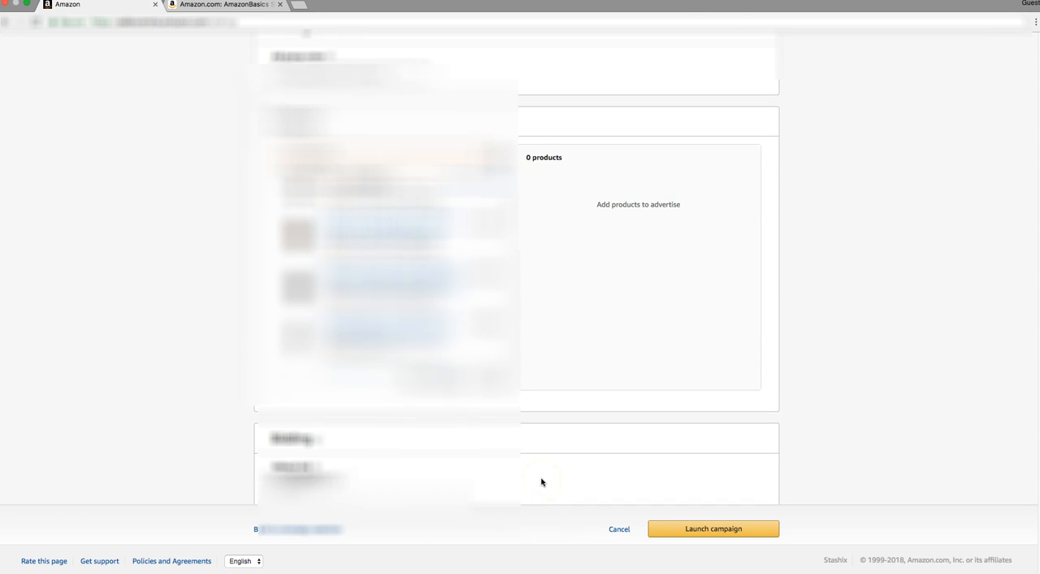
scroll(312, 468, down, 1)
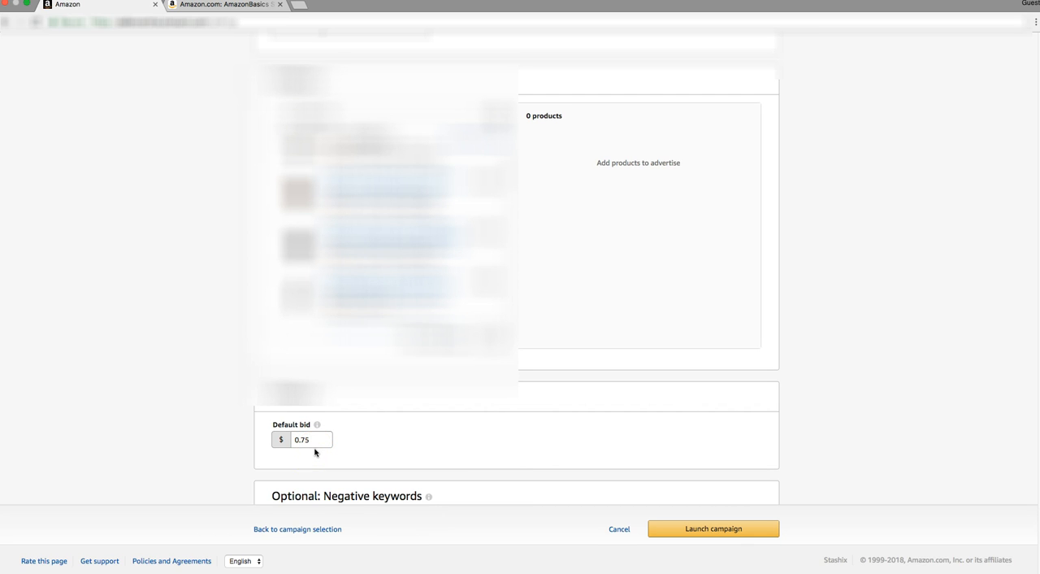
View the help explanation for the ad group's default bid and close it.
click(360, 455)
click(317, 424)
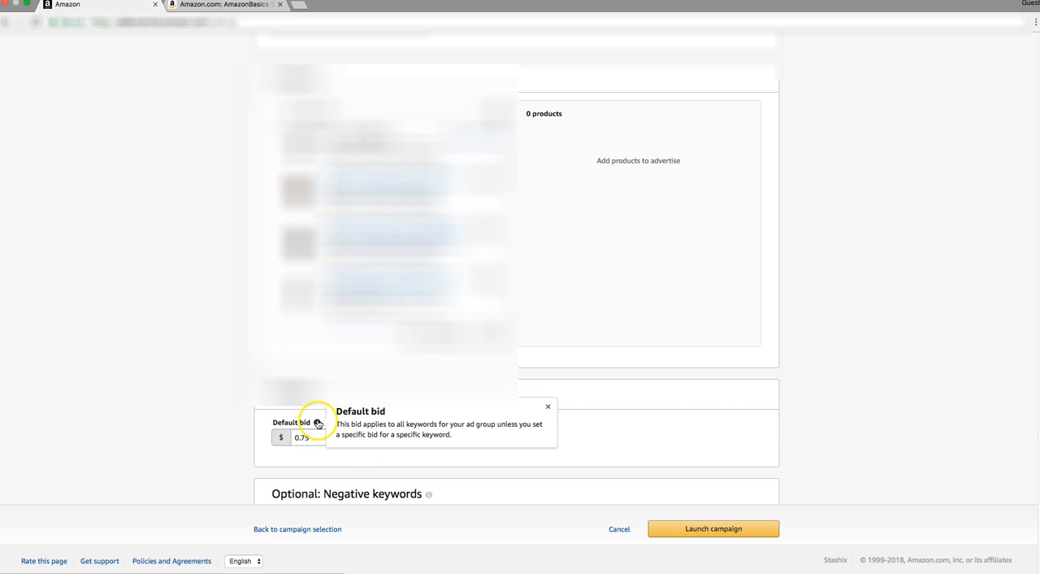
click(427, 473)
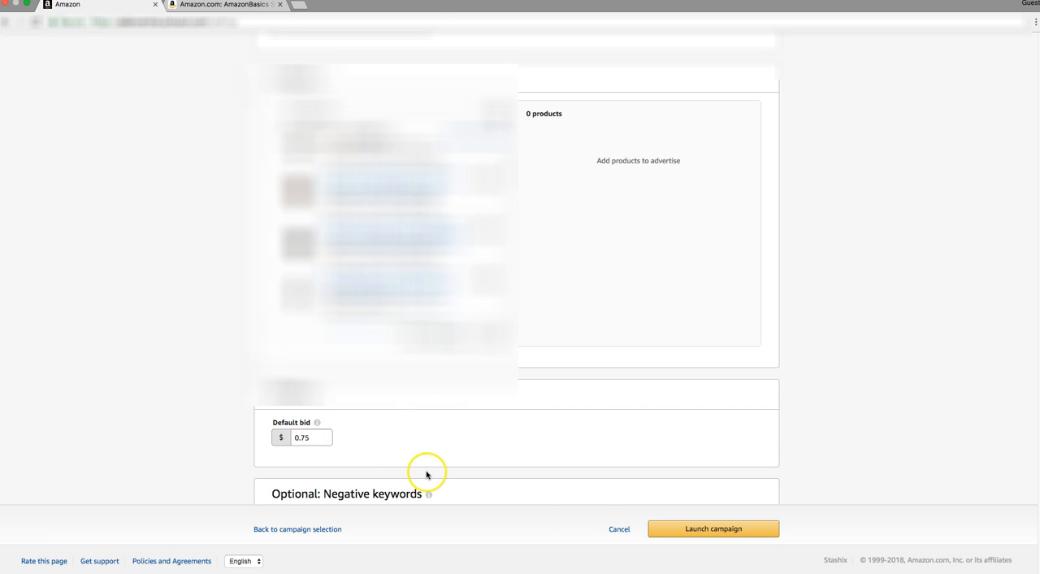
Set the ad group's default bid to $1.00.
scroll(427, 474, down, 1)
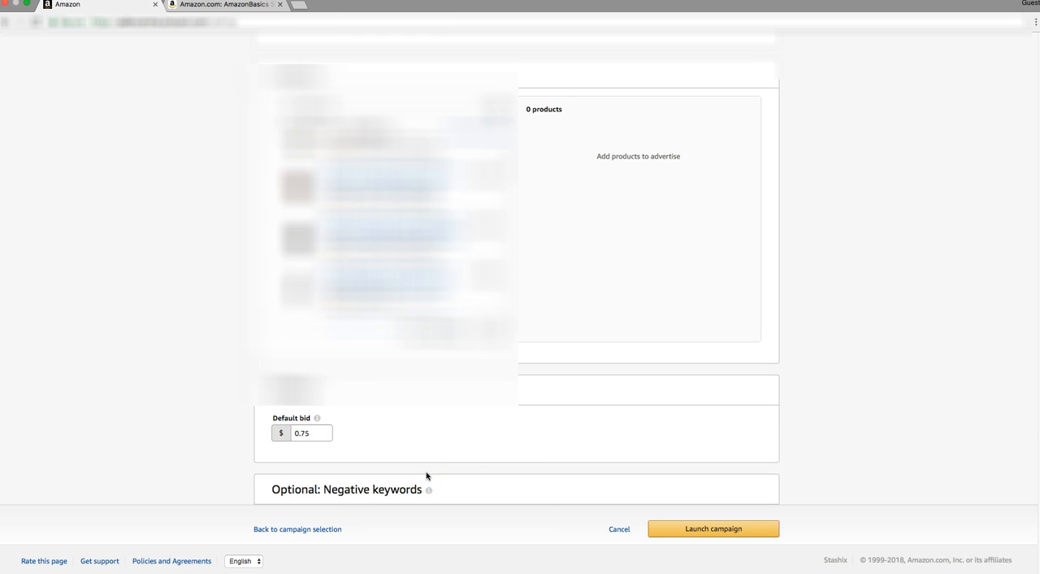
scroll(427, 476, down, 1)
click(427, 476)
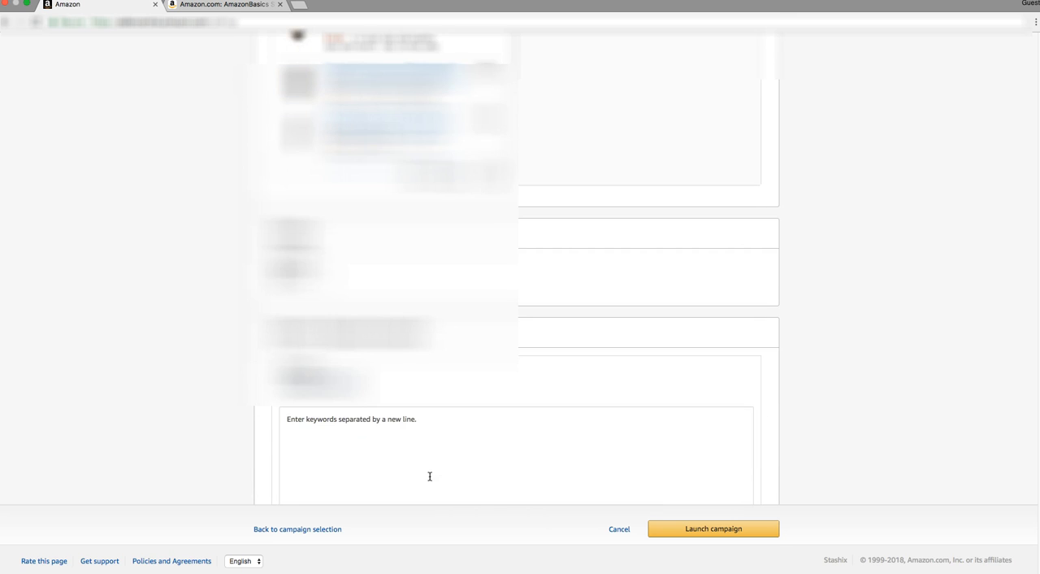
scroll(430, 476, up, 5)
click(318, 436)
double_click(318, 437)
text(1.00)
click(366, 431)
click(381, 439)
Examine the optional negative keywords section, including its match type, keyword entry area and list of added keywords.
scroll(382, 446, down, 1)
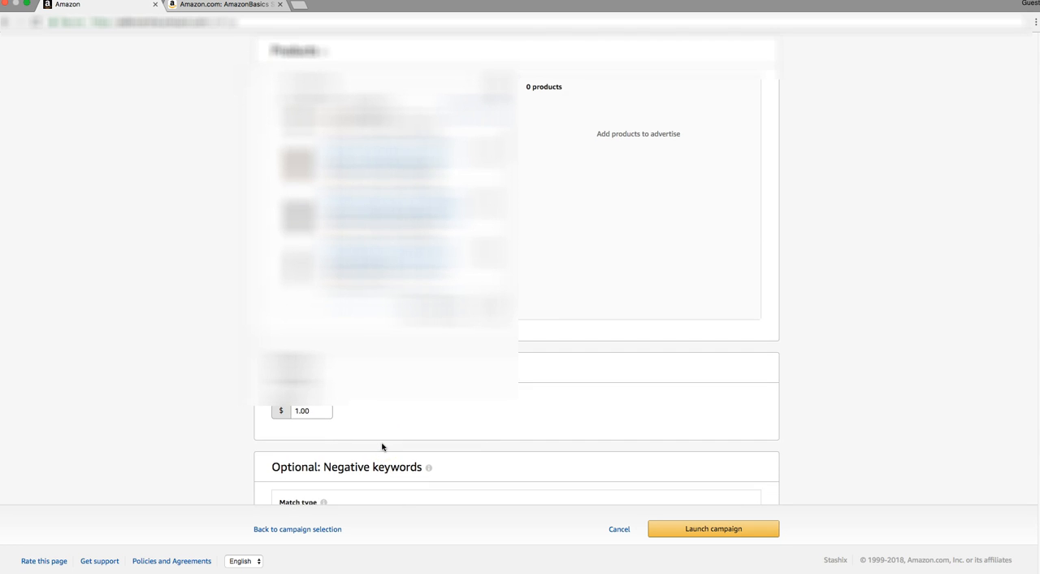
scroll(382, 447, down, 3)
scroll(383, 448, down, 1)
scroll(384, 448, down, 5)
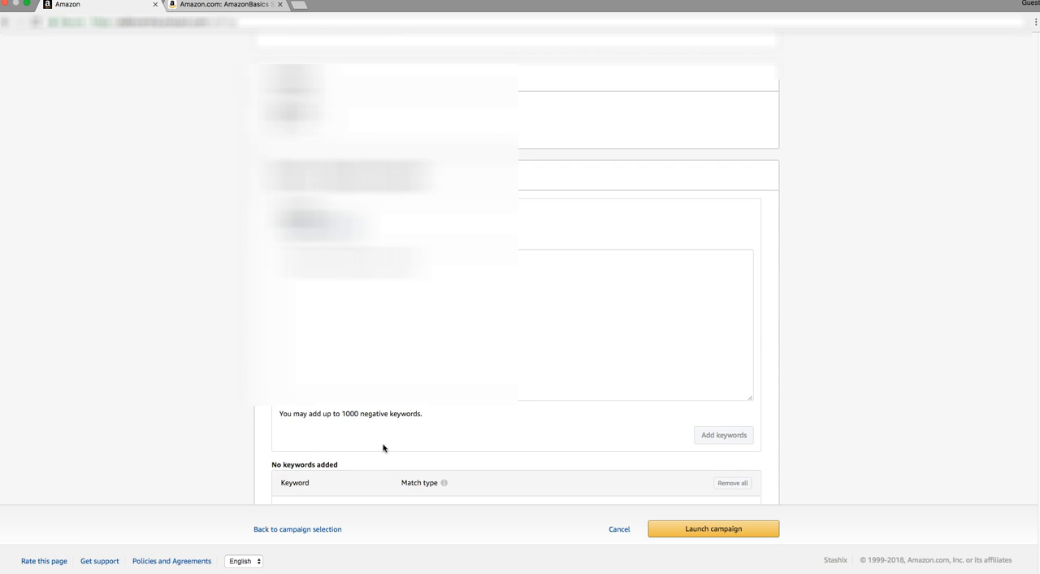
scroll(384, 448, up, 5)
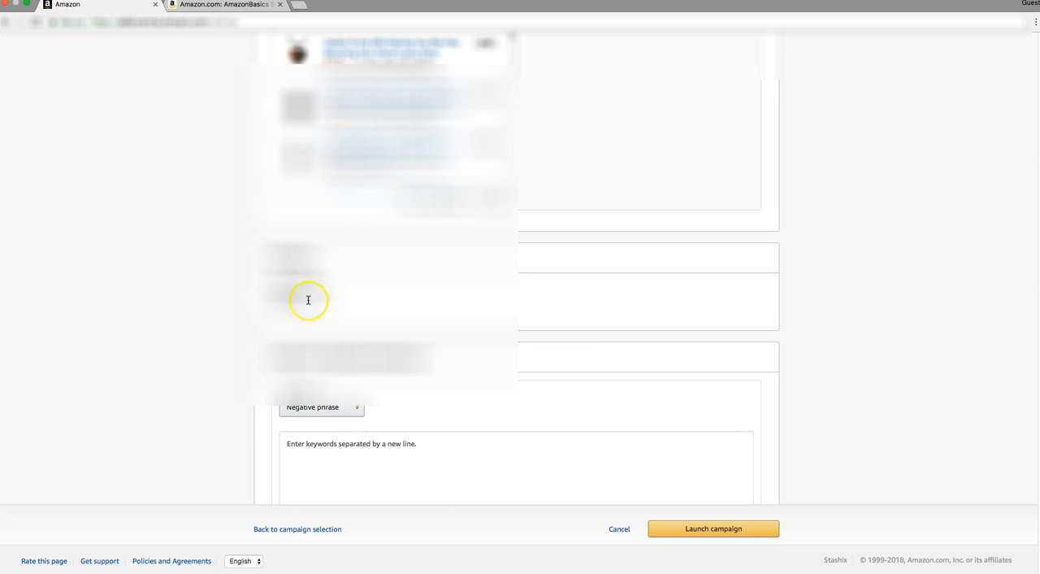
scroll(337, 437, down, 5)
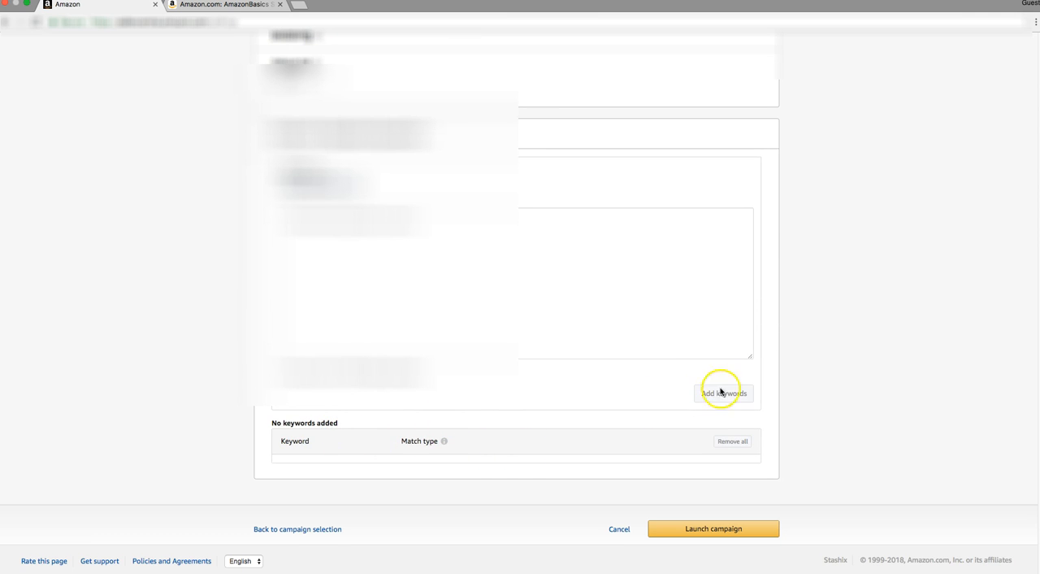
Switch the campaign's targeting from automatic to manual.
scroll(494, 388, up, 8)
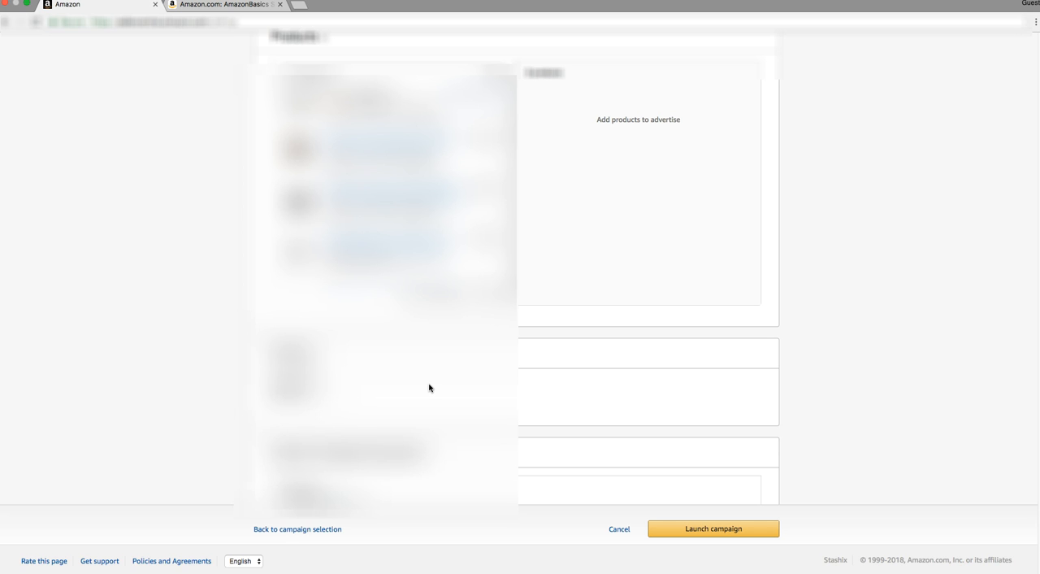
scroll(482, 350, up, 10)
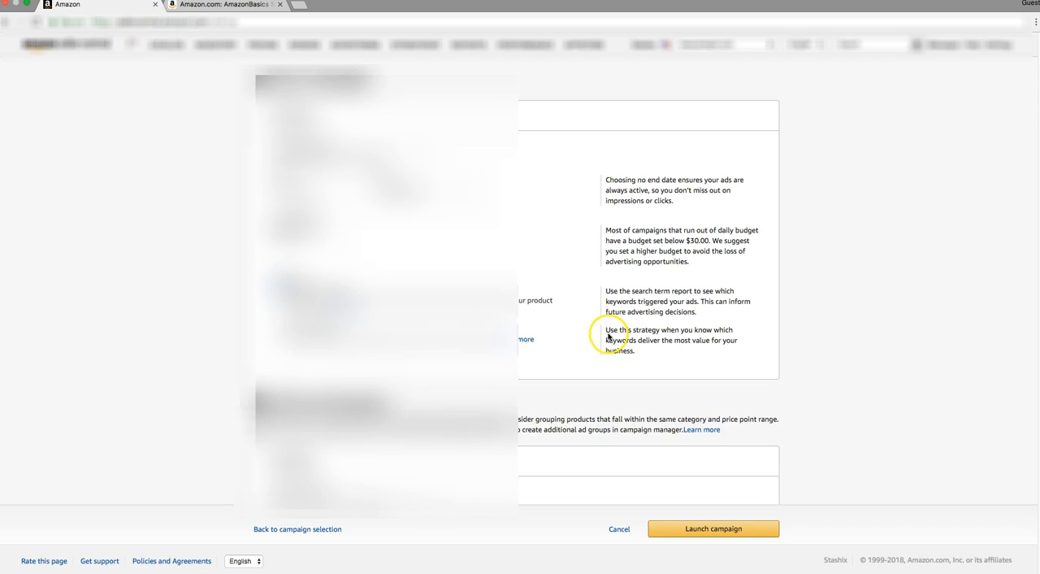
click(295, 327)
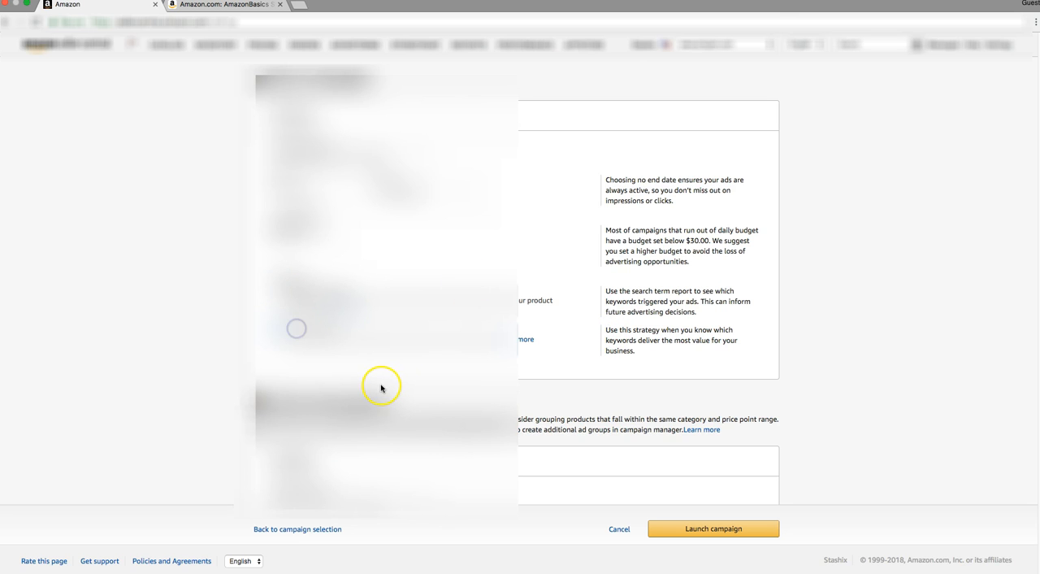
Show the manual keyword entry form with its match type under Keywords and bids.
scroll(381, 388, down, 5)
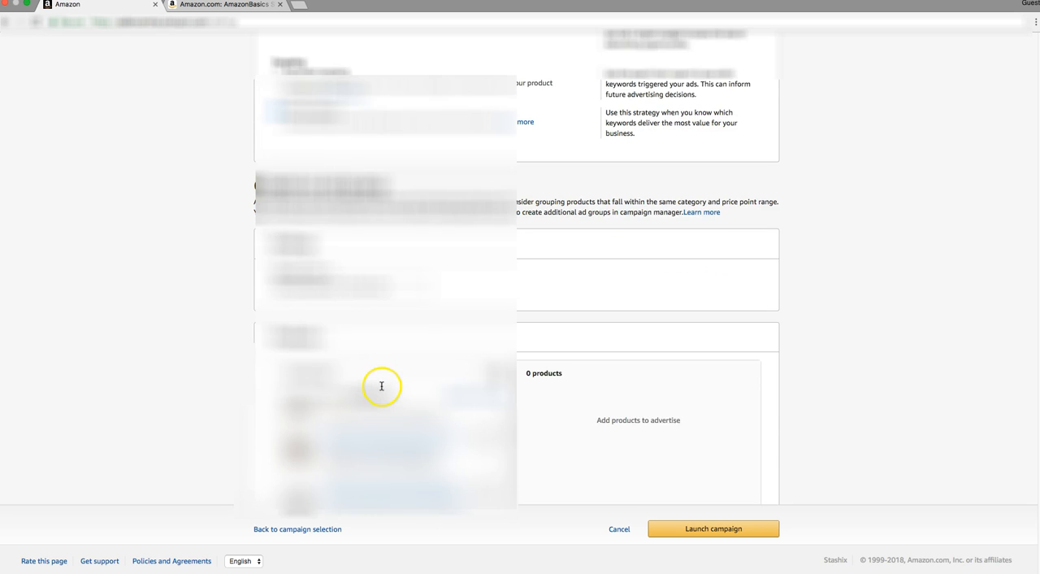
scroll(418, 333, down, 5)
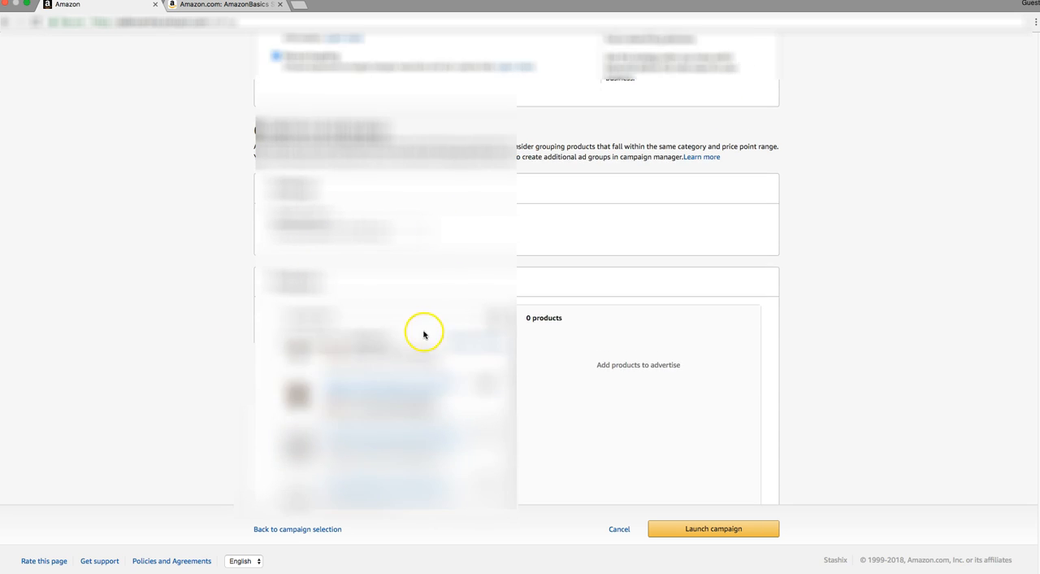
scroll(487, 357, down, 3)
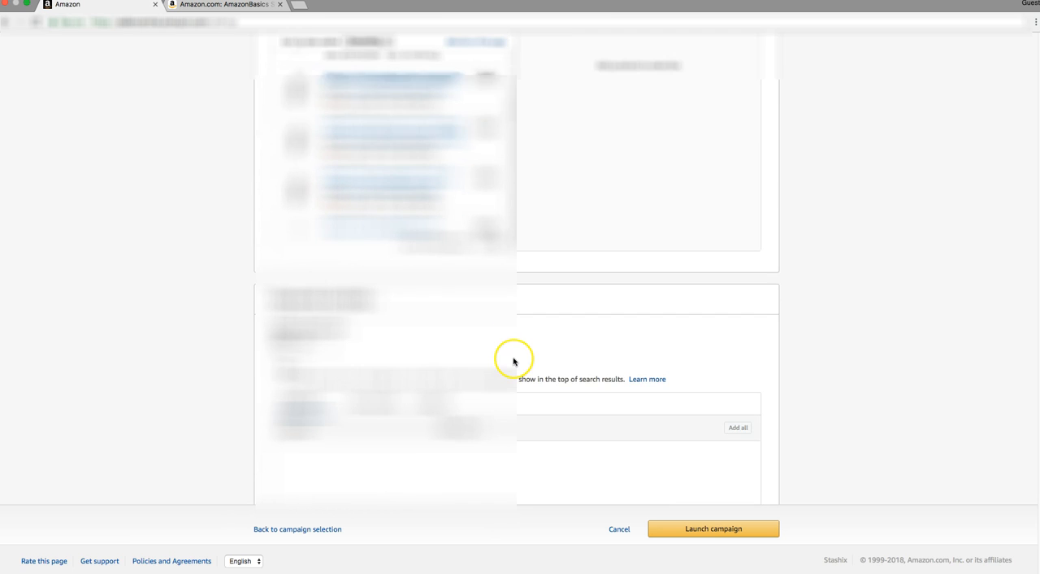
scroll(512, 363, down, 3)
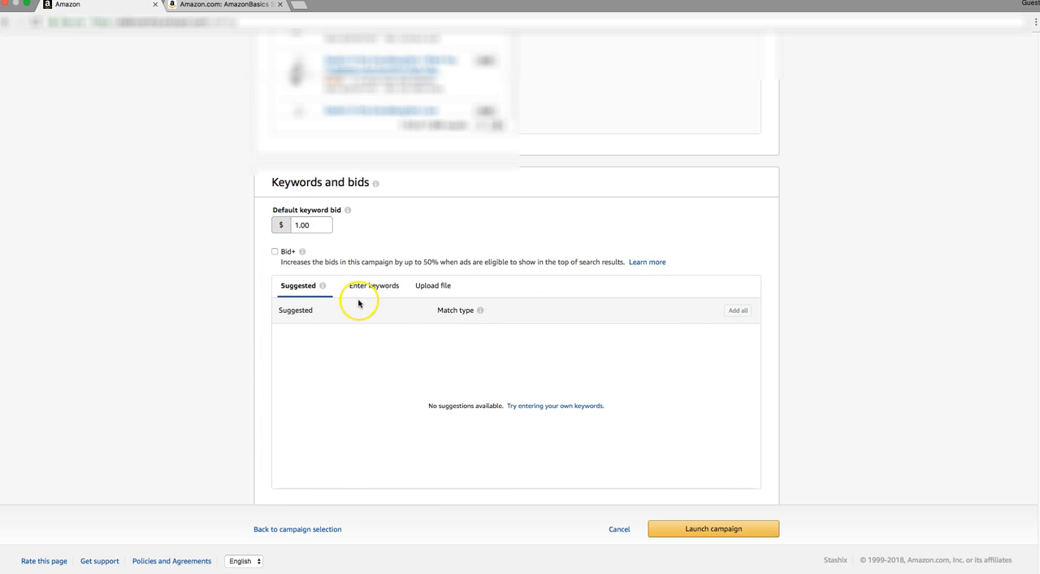
scroll(362, 307, down, 1)
click(378, 281)
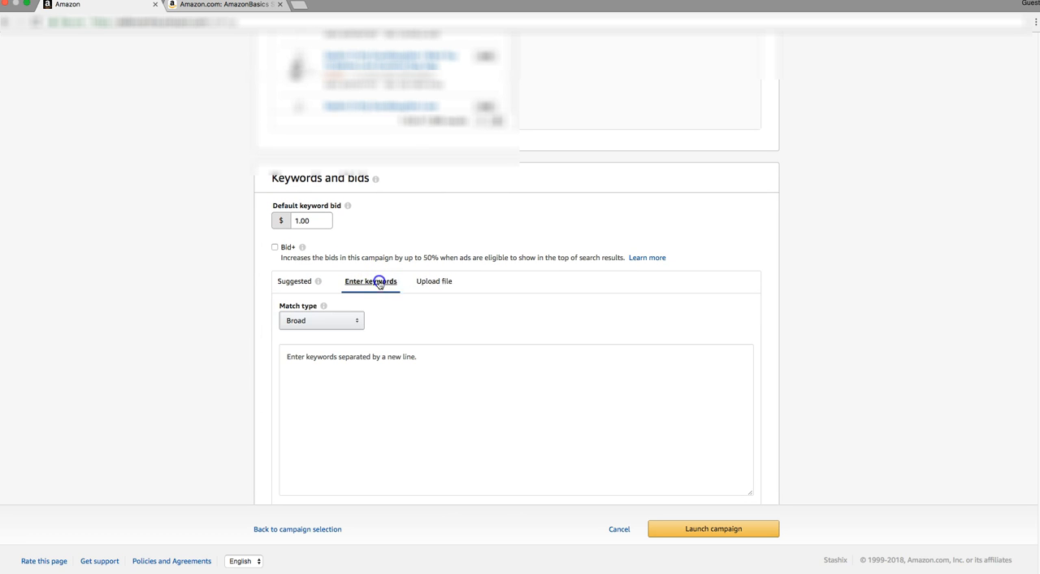
scroll(368, 297, down, 1)
scroll(367, 296, down, 1)
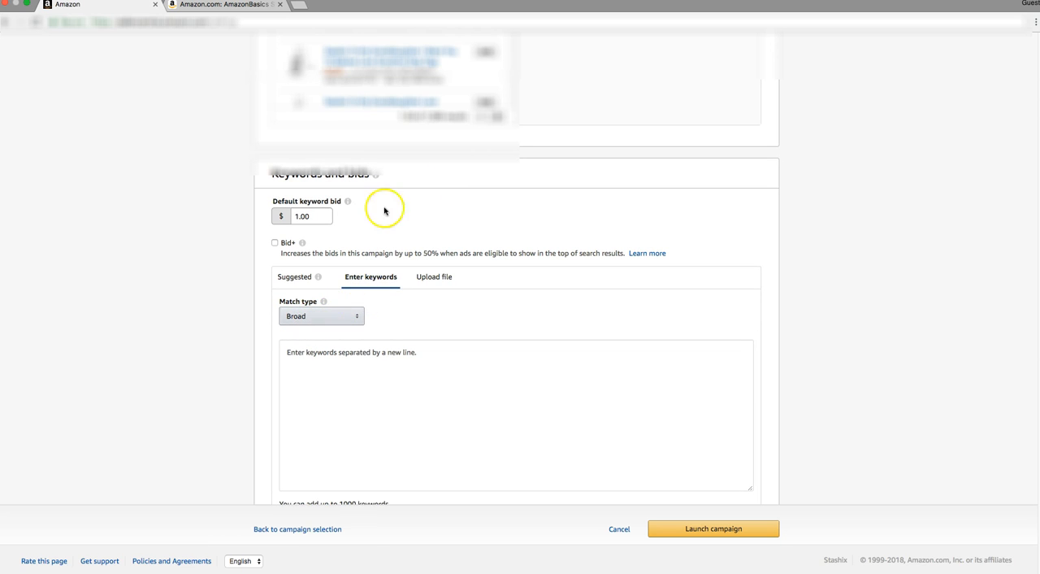
Try to open the site marchantkeywords.com in a new browser tab.
click(233, 4)
click(299, 5)
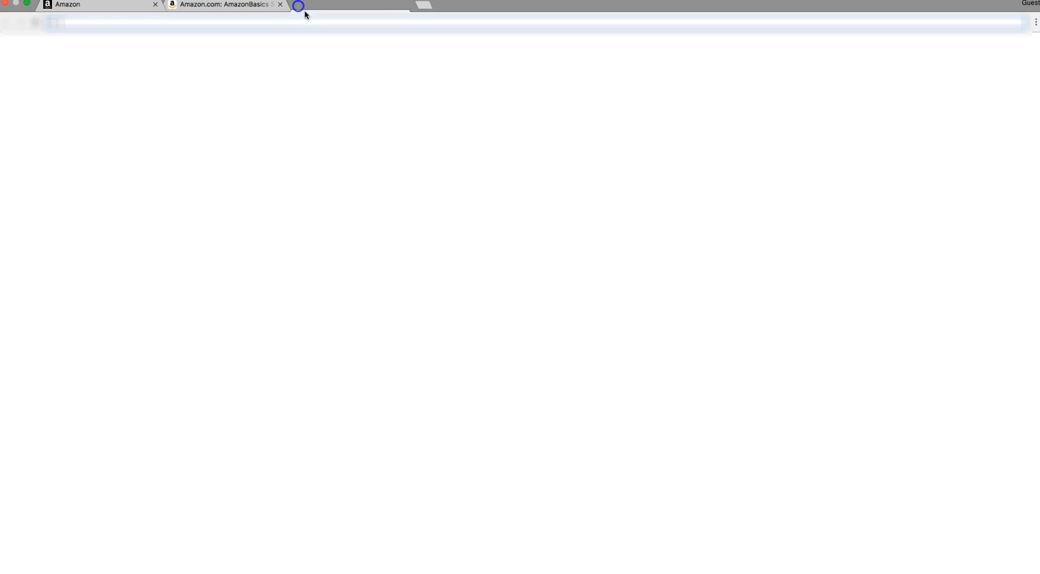
click(316, 24)
text(merchant)
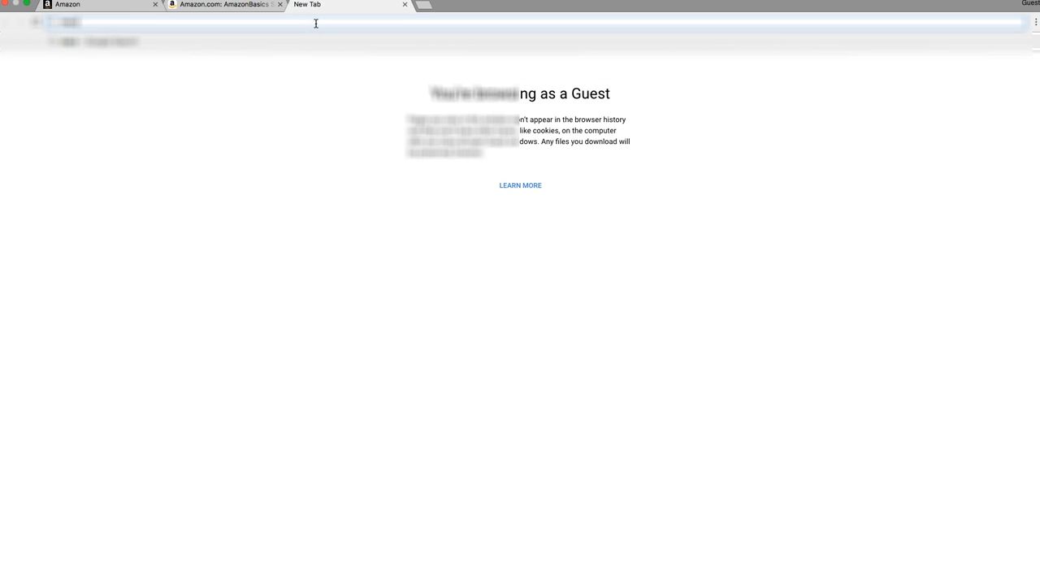
text(keywords)
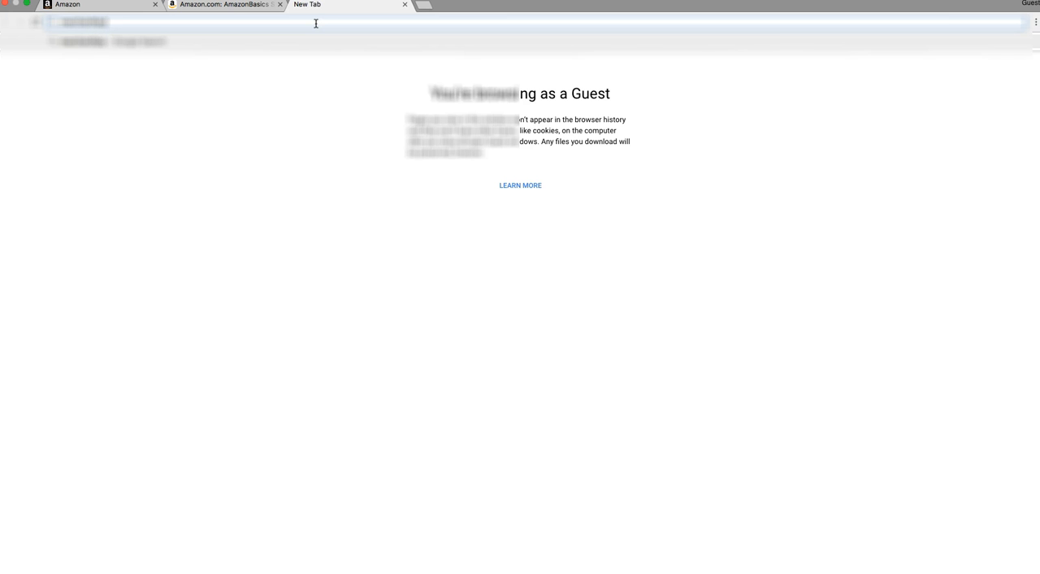
text(.com)
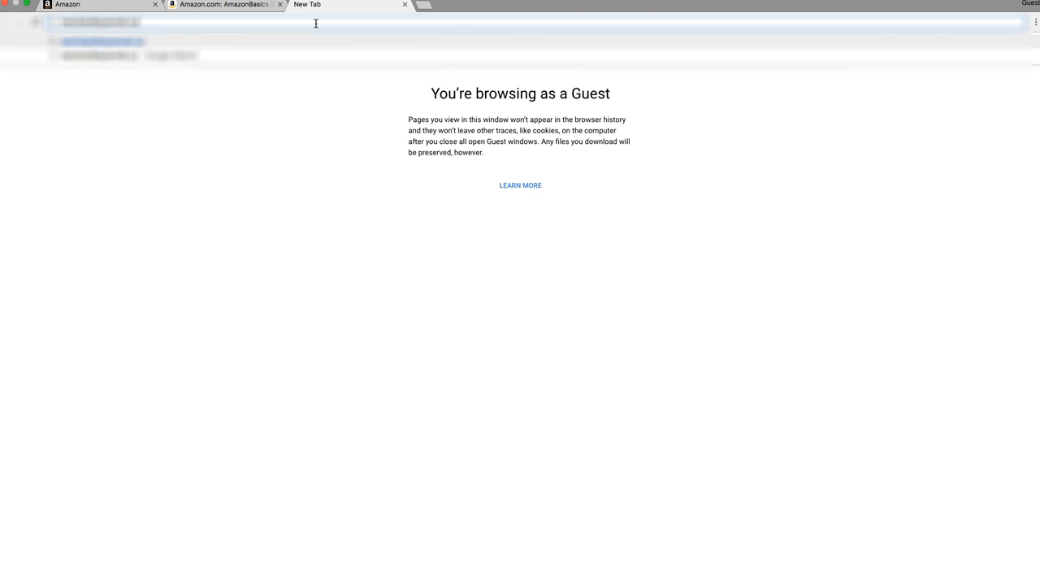
key(Return)
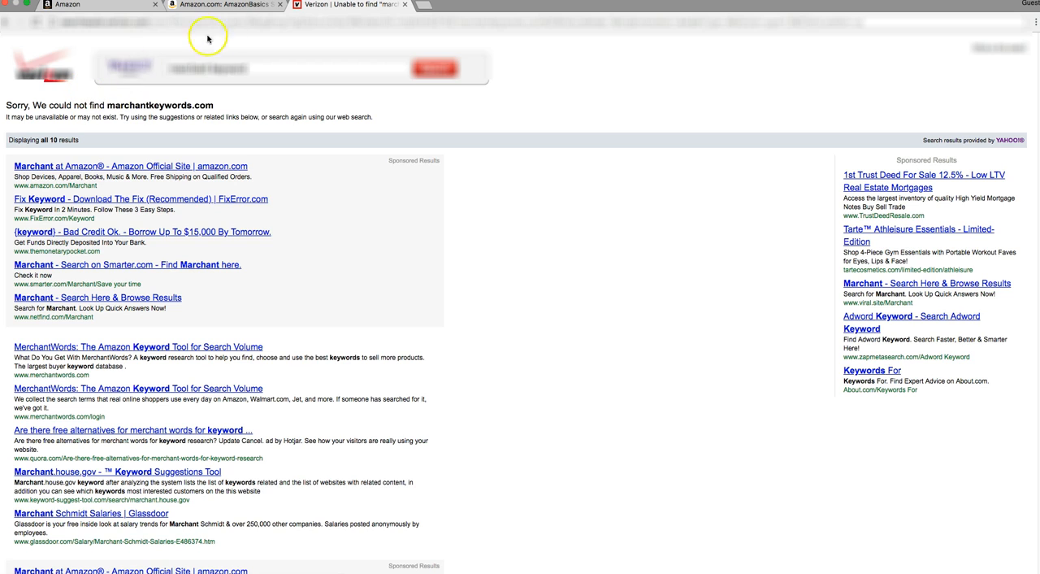
Search the web for merchant keywords.
click(223, 24)
text(merchant)
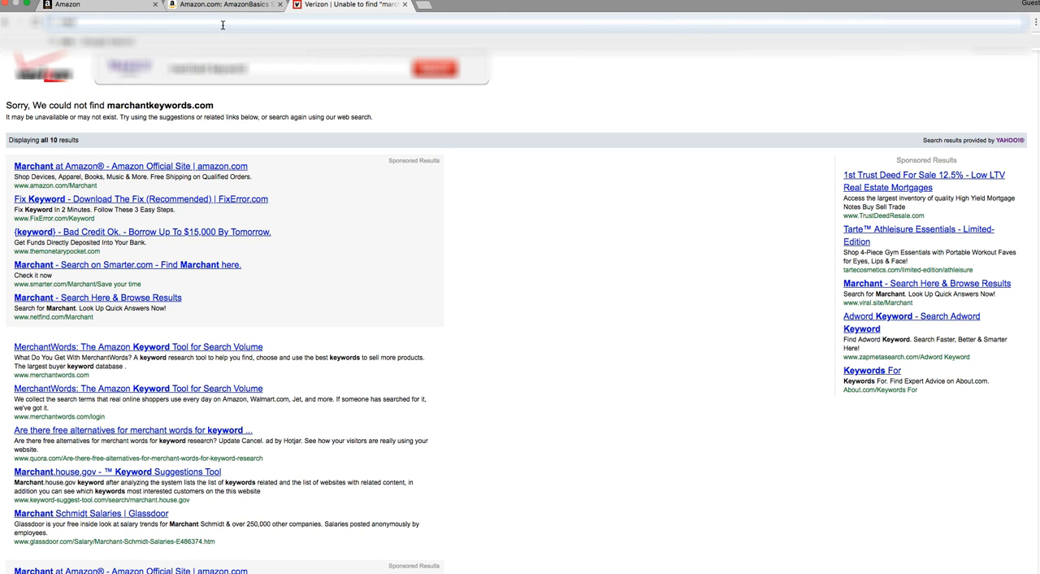
text( keywords)
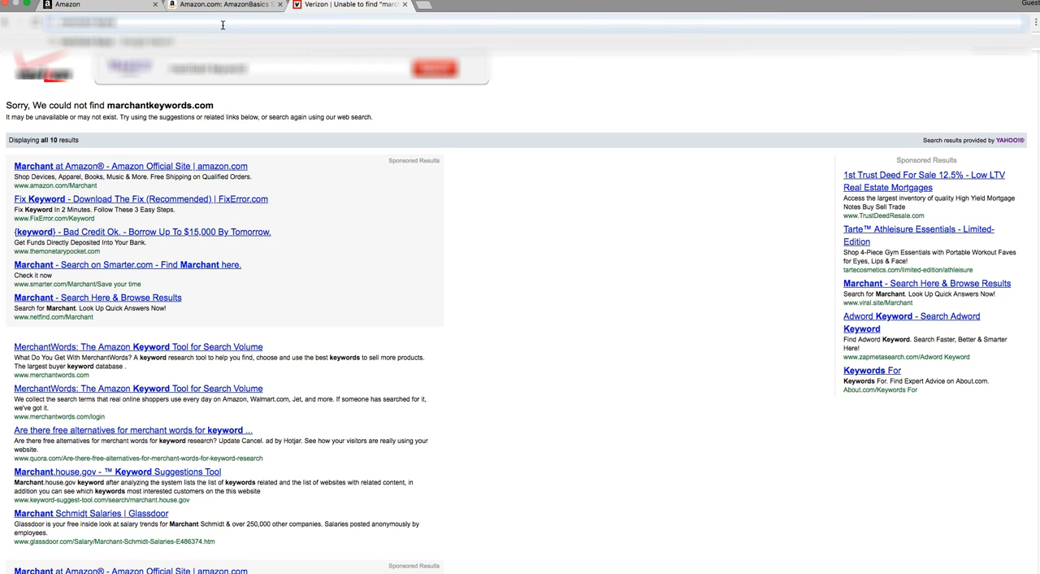
key(Return)
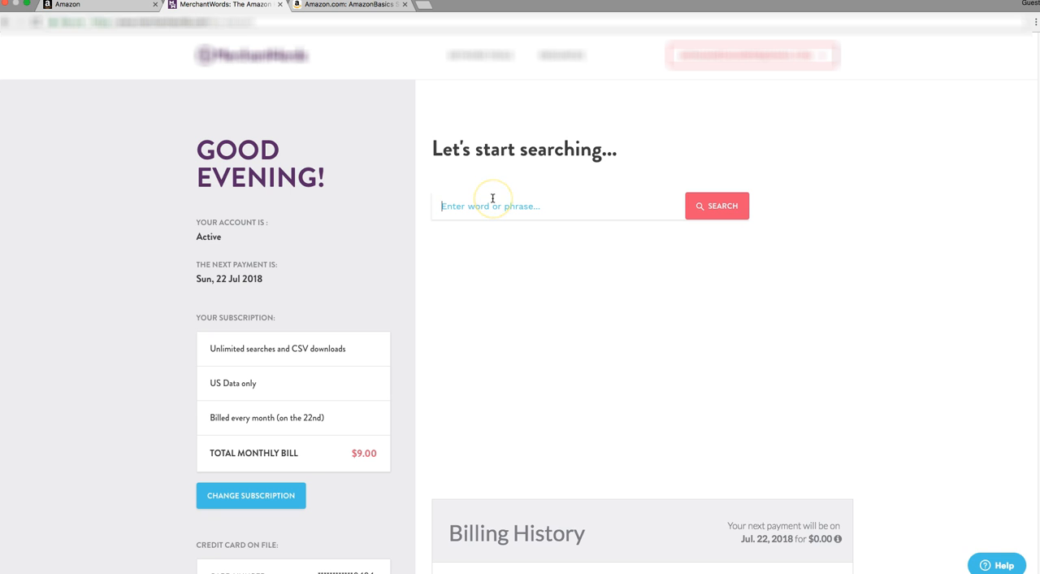
Search MerchantWords for the keyword sky latern and examine the listed Amazon searches with their estimated monthly volumes.
text(sky latern)
key(Return)
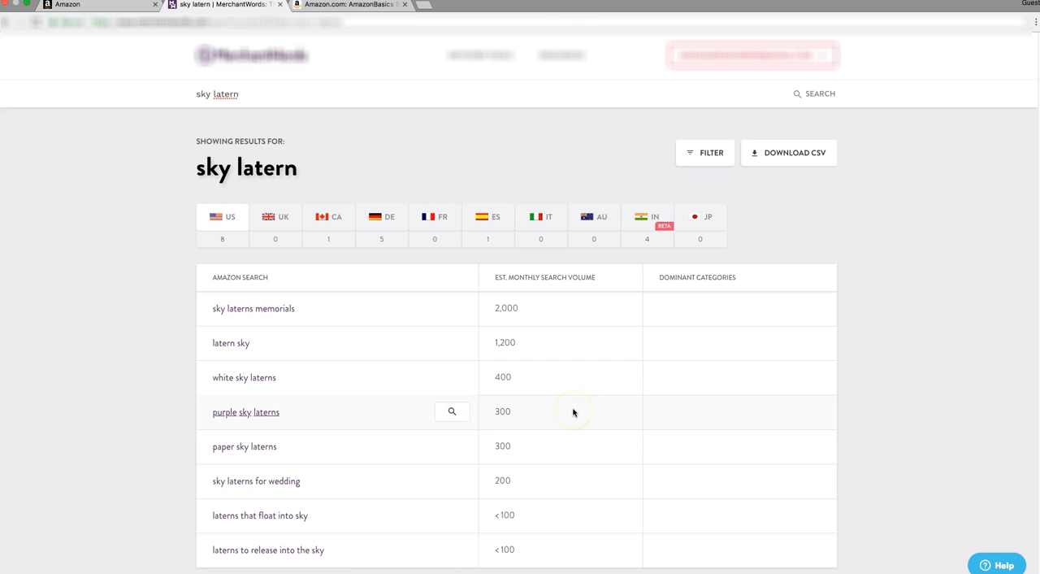
scroll(569, 344, down, 1)
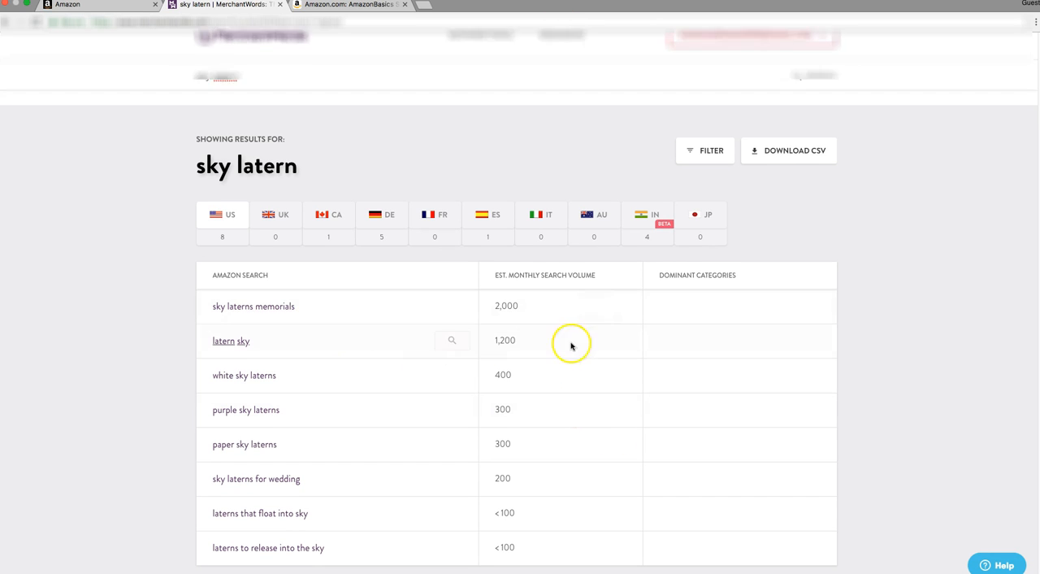
Review the sky latern search volumes and check the campaign's manual keyword entry form.
click(773, 148)
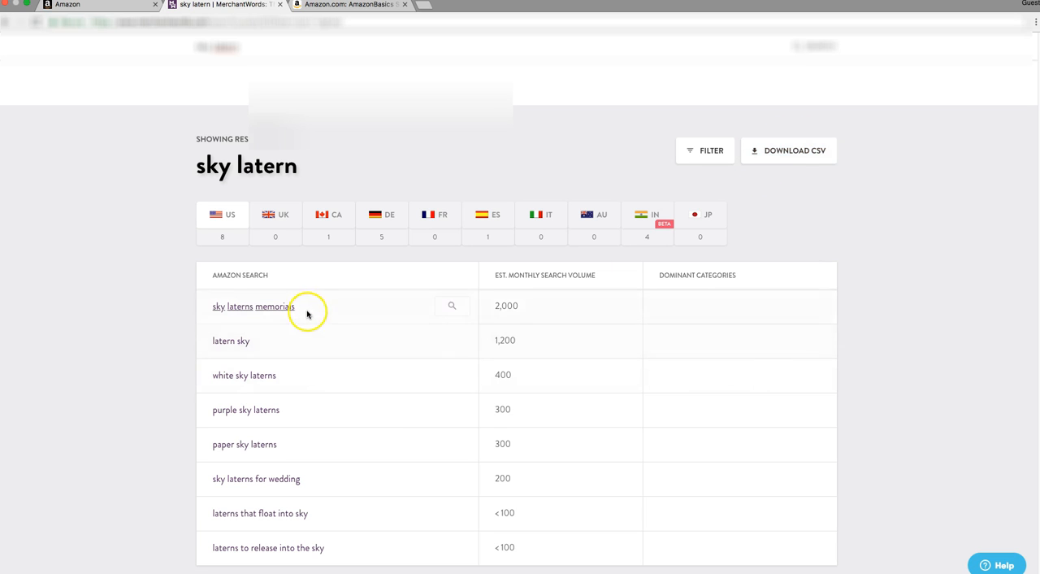
scroll(318, 418, down, 5)
scroll(509, 380, up, 5)
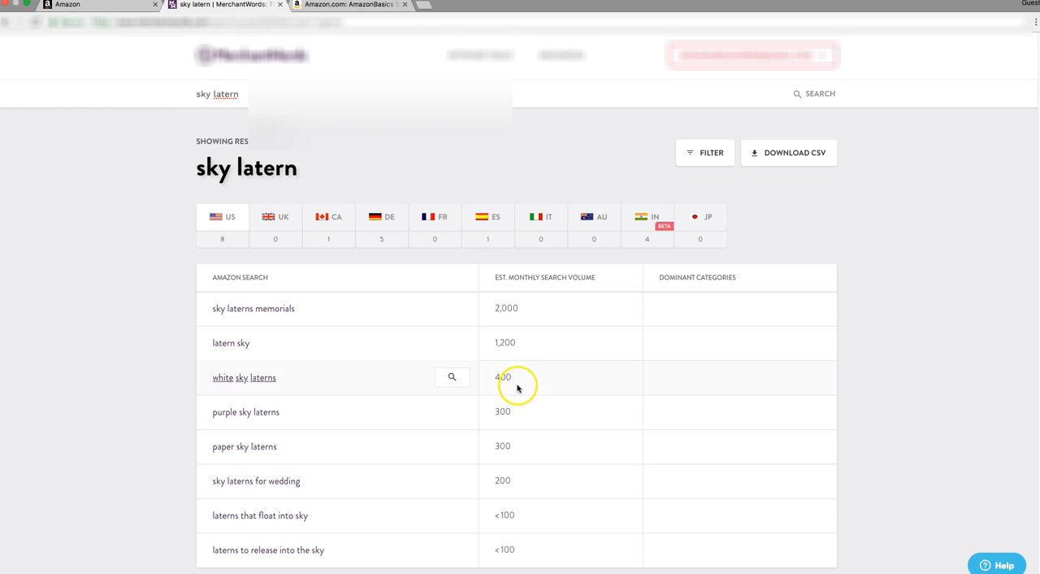
click(111, 9)
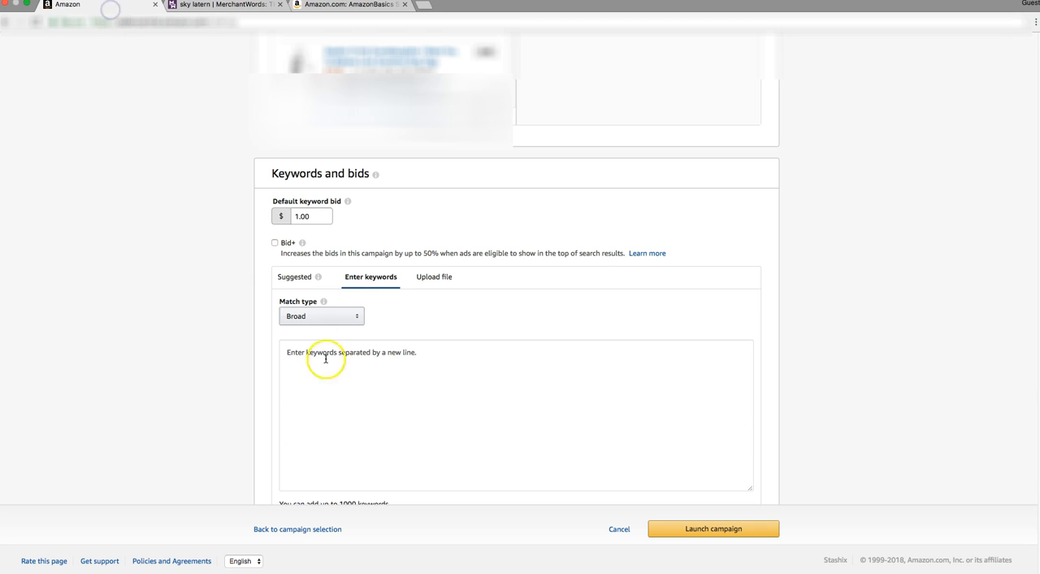
Correct the MerchantWords search term to sky lantern and run the search again.
click(235, 7)
click(240, 95)
click(222, 93)
text(ntern)
key(Return)
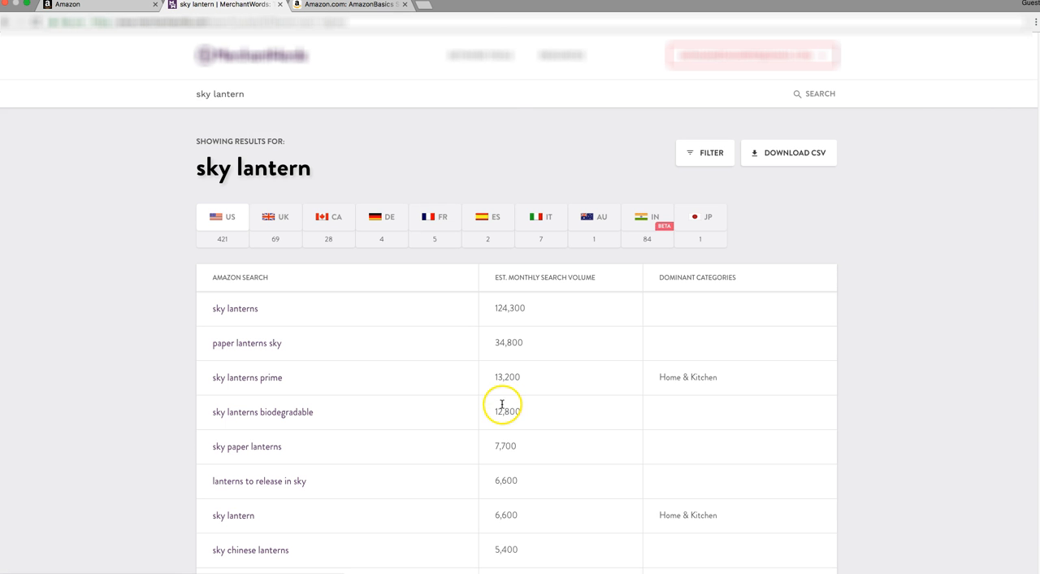
Examine the Amazon searches listed for sky lantern and their estimated monthly search volumes.
scroll(517, 399, down, 5)
scroll(517, 399, down, 20)
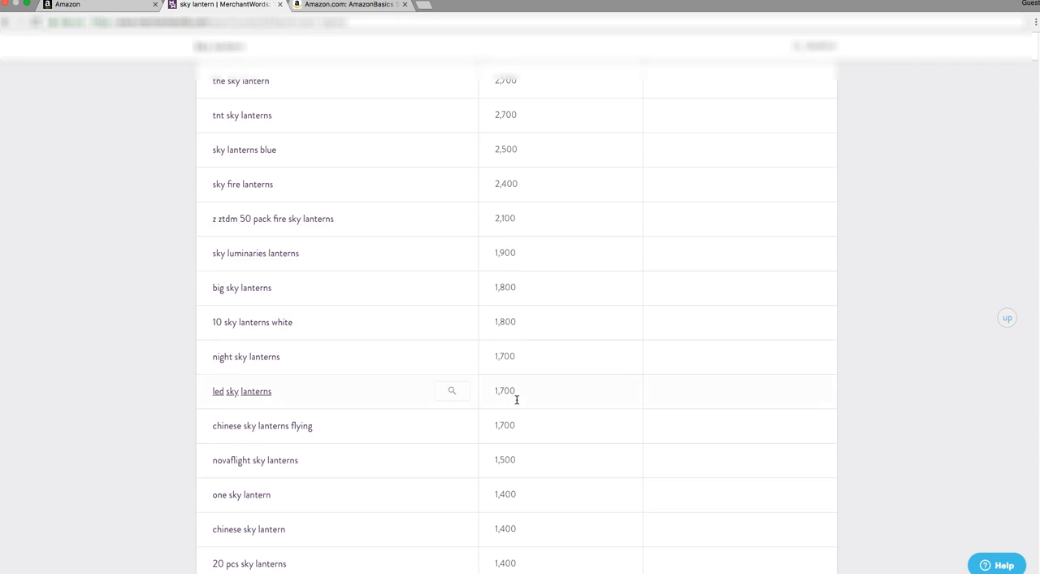
scroll(517, 400, down, 20)
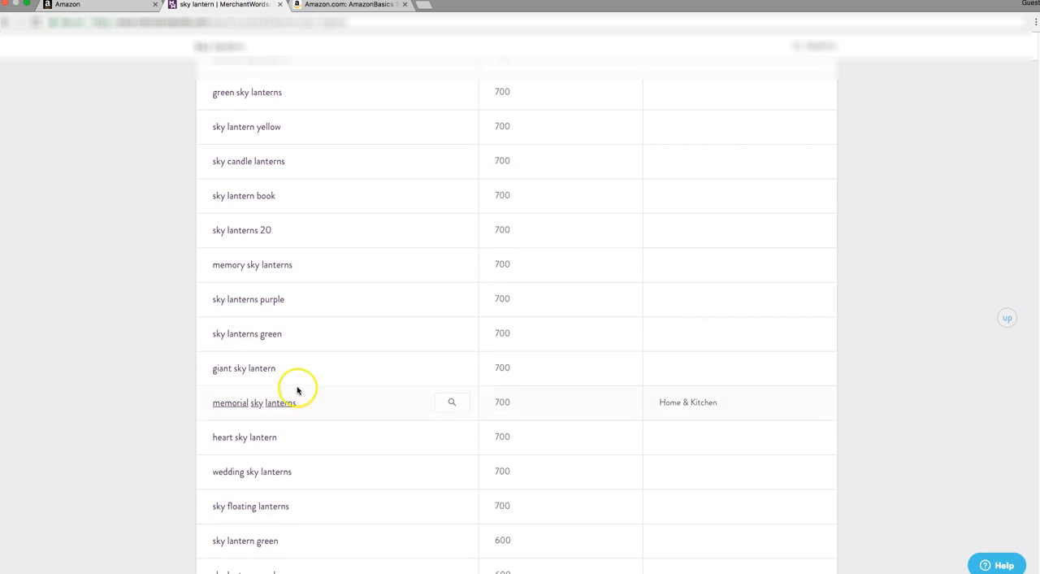
scroll(309, 403, down, 20)
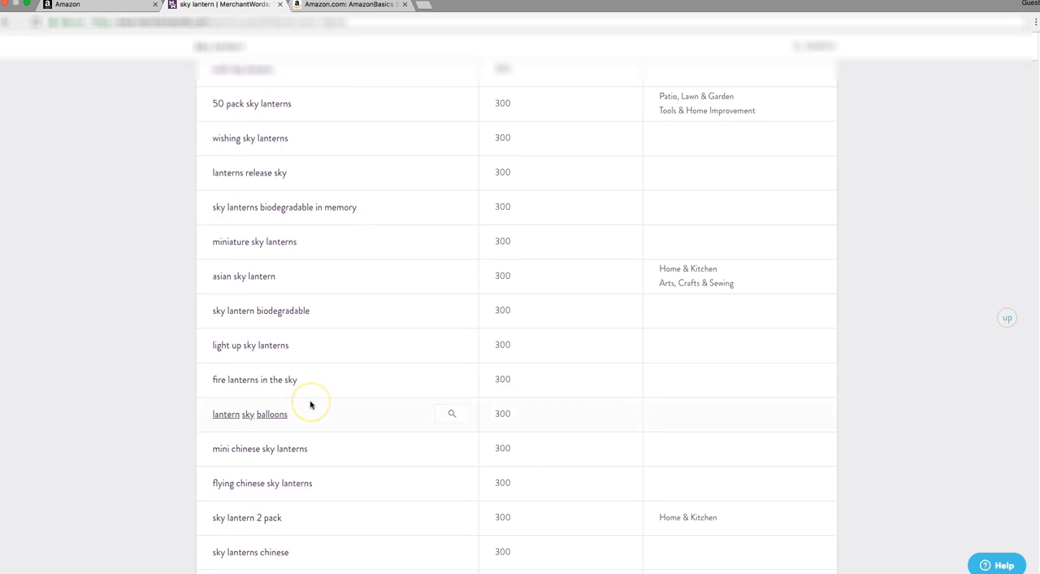
scroll(311, 404, up, 15)
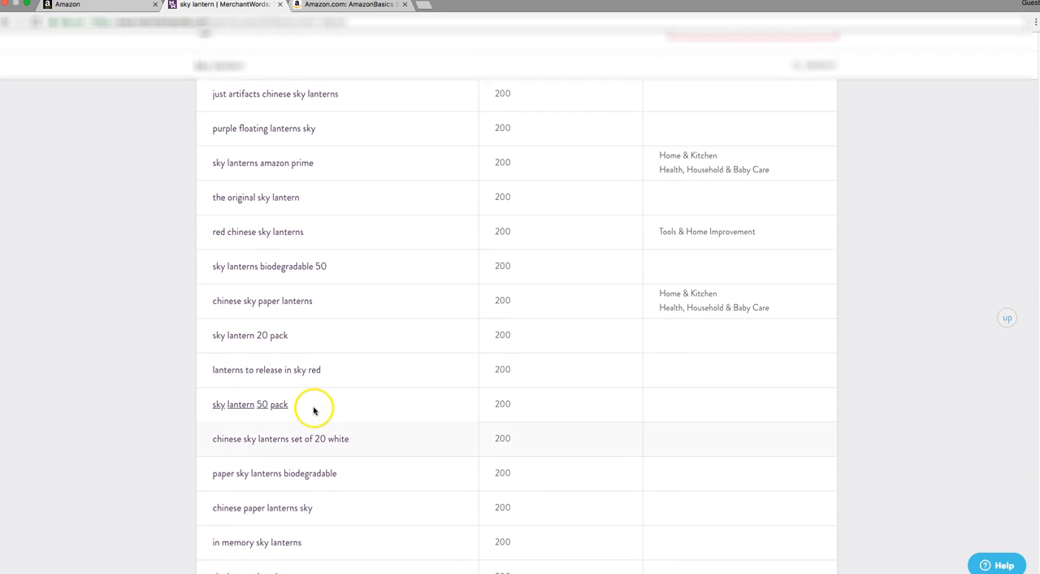
scroll(861, 179, up, 20)
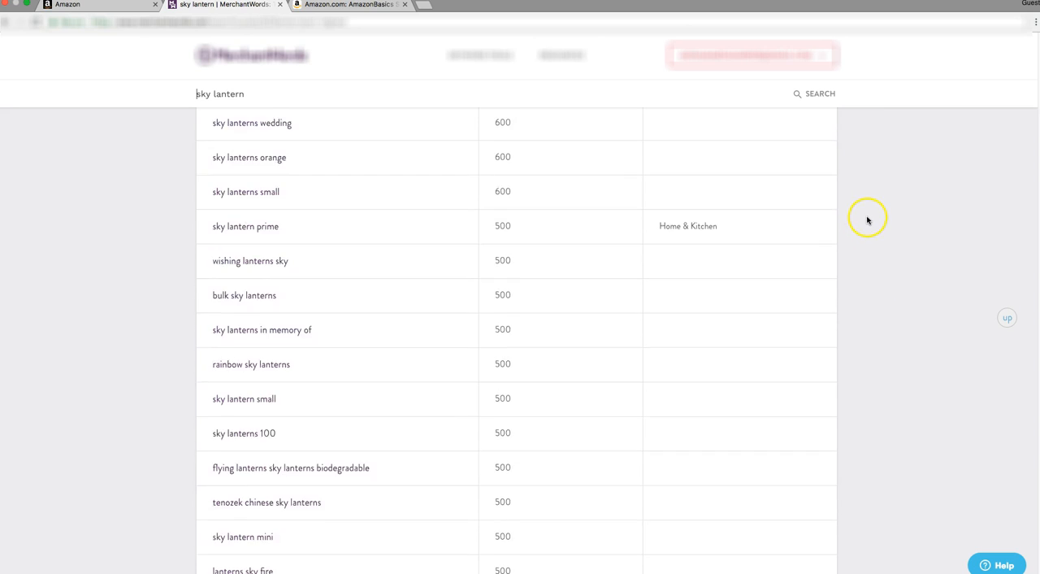
scroll(870, 223, up, 10)
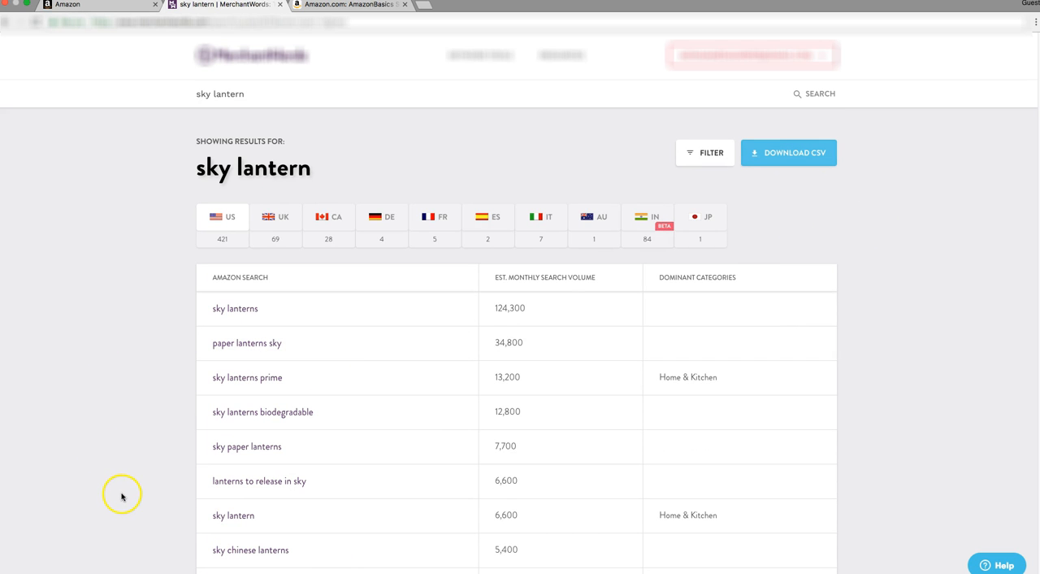
Download the US sky lantern keyword results as a CSV file and open the downloaded file.
click(765, 153)
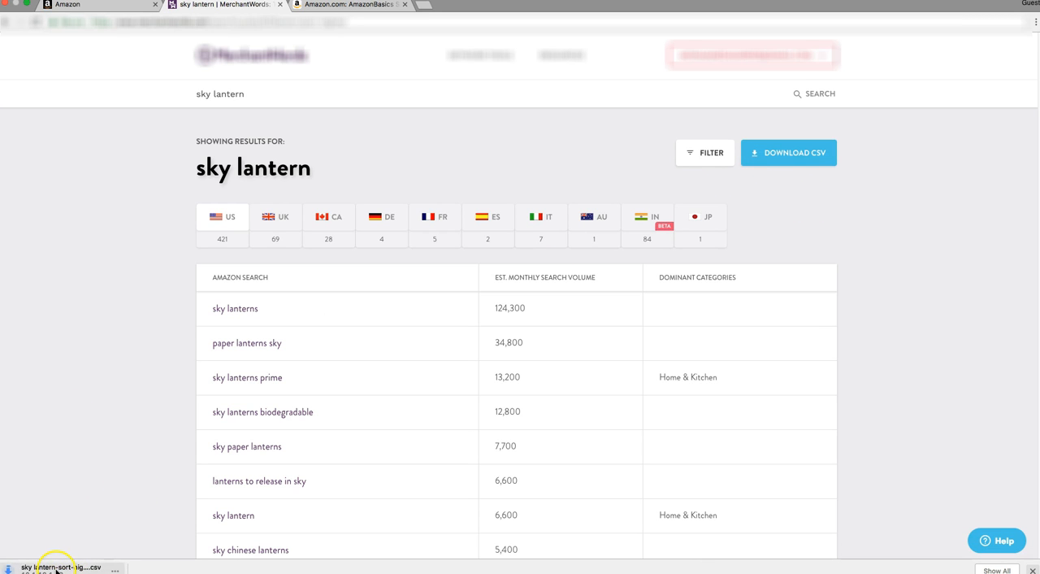
click(60, 569)
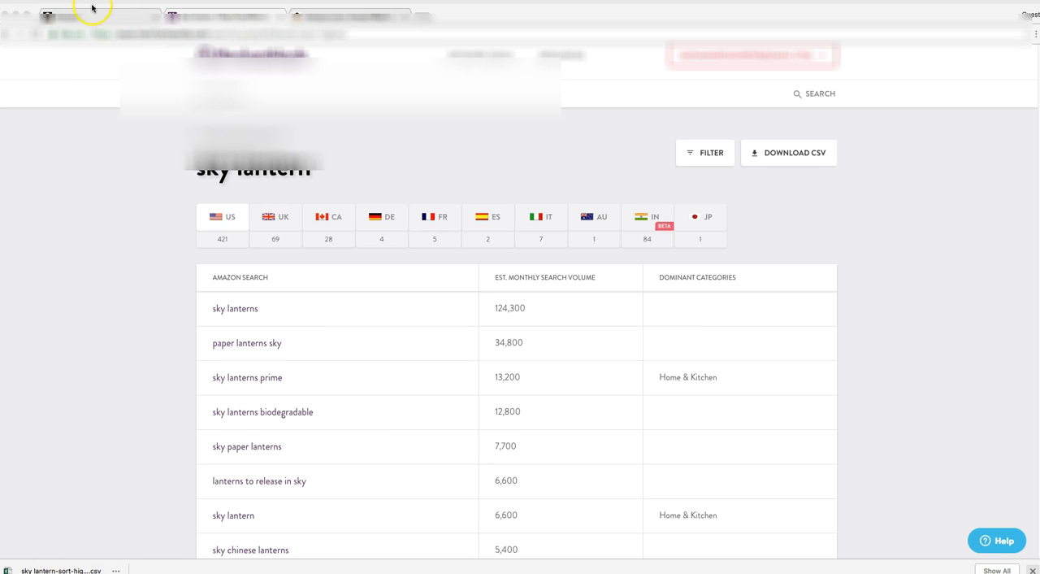
Highlight the estimated monthly search volume heading in MerchantWords and examine the volumes of the keywords further down the list.
click(93, 6)
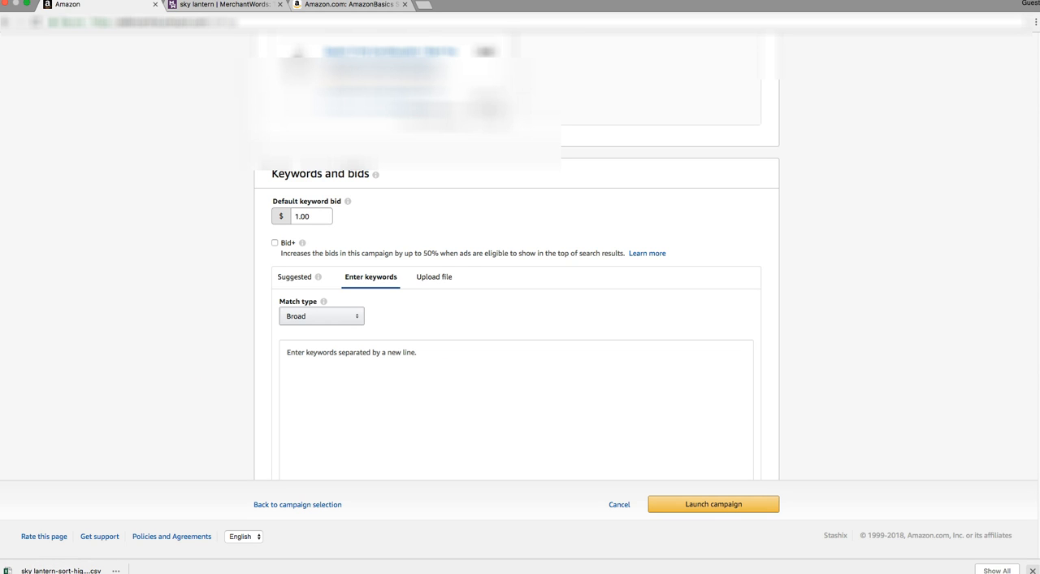
click(244, 5)
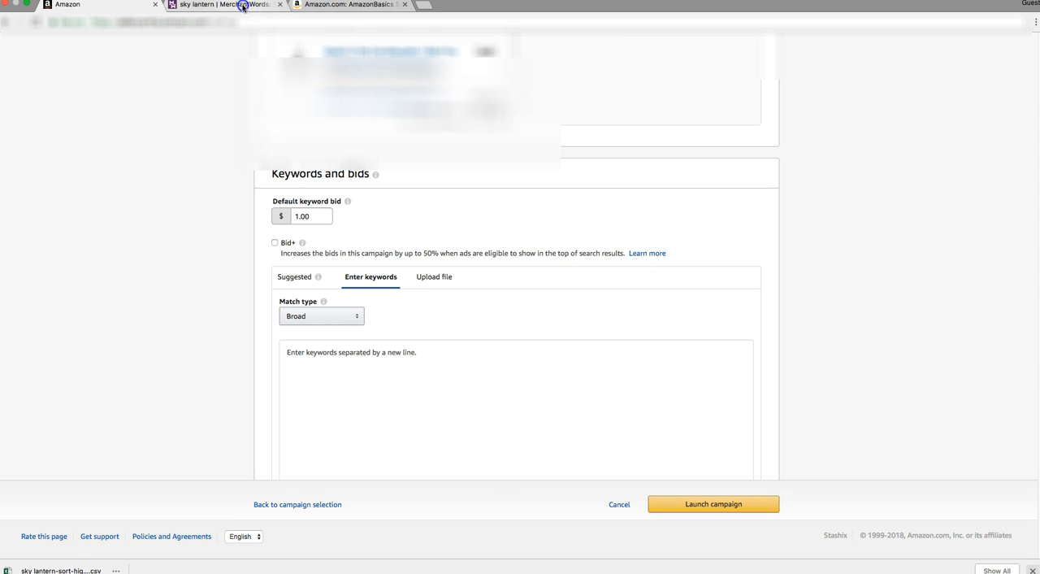
drag(495, 277, 545, 274)
scroll(564, 369, down, 15)
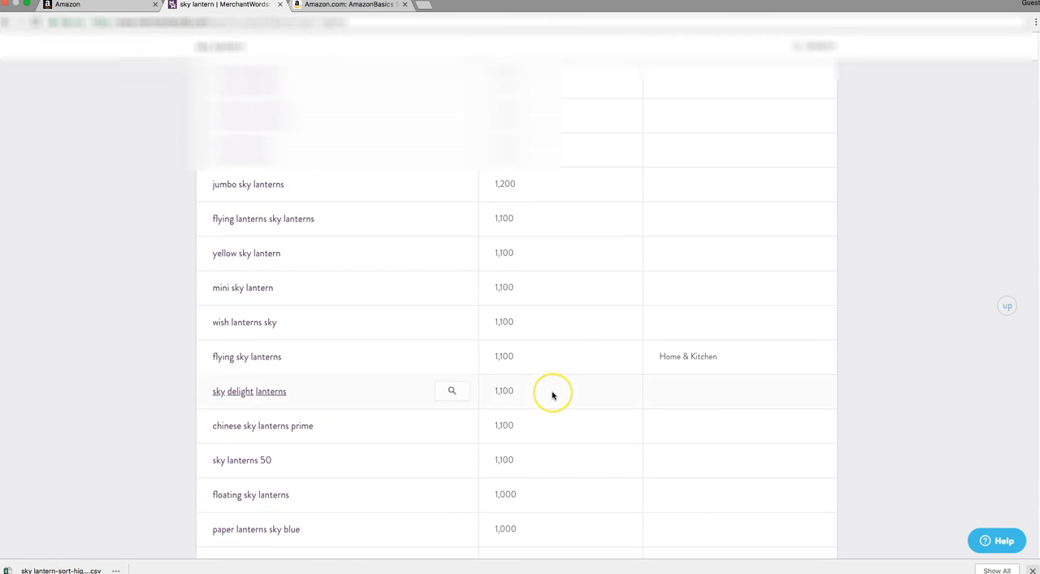
scroll(553, 396, down, 10)
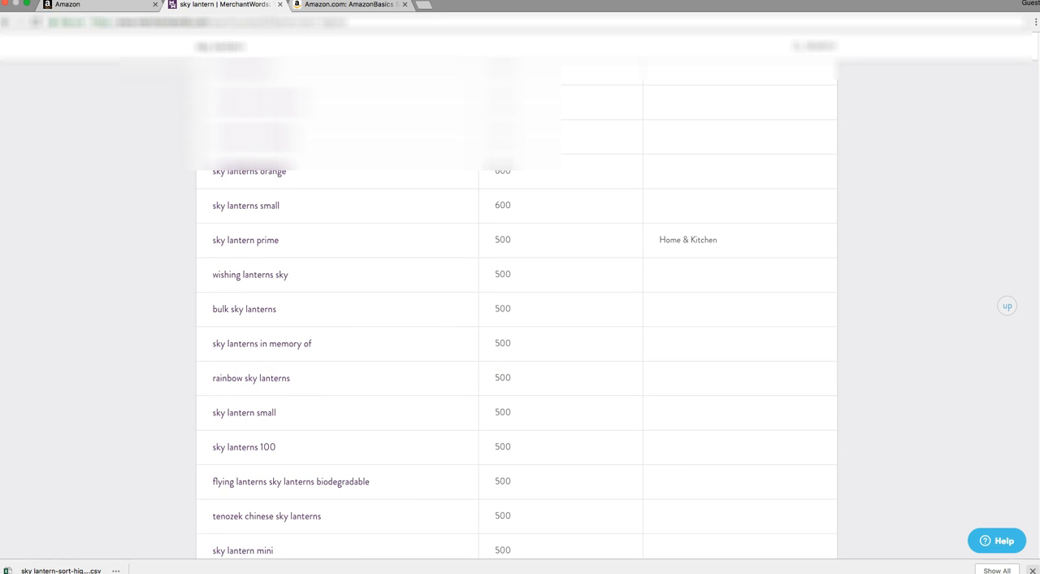
Paste the copied sky lantern keywords into the campaign's manual keyword list.
key(super+Tab)
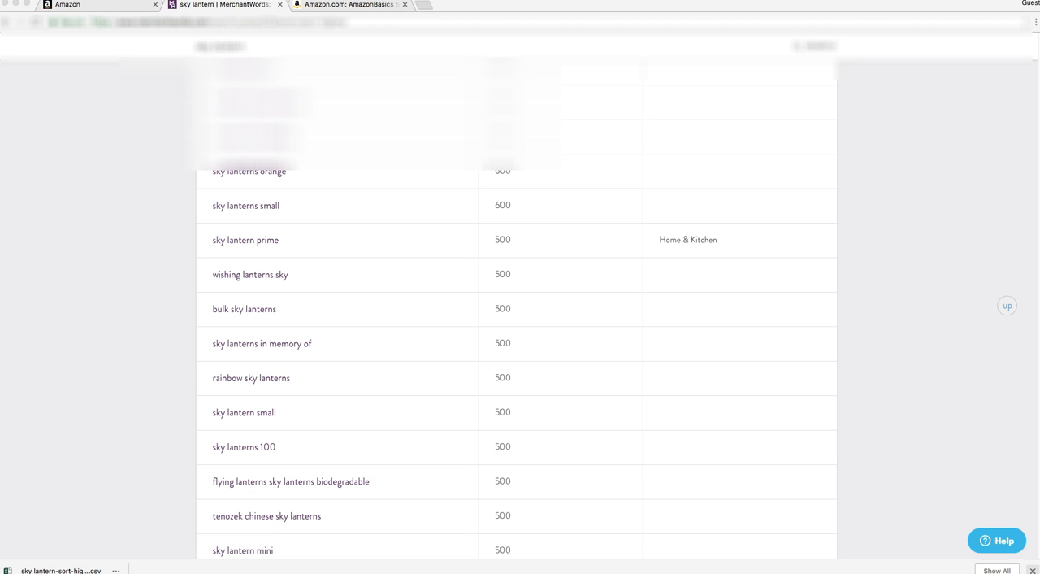
click(104, 5)
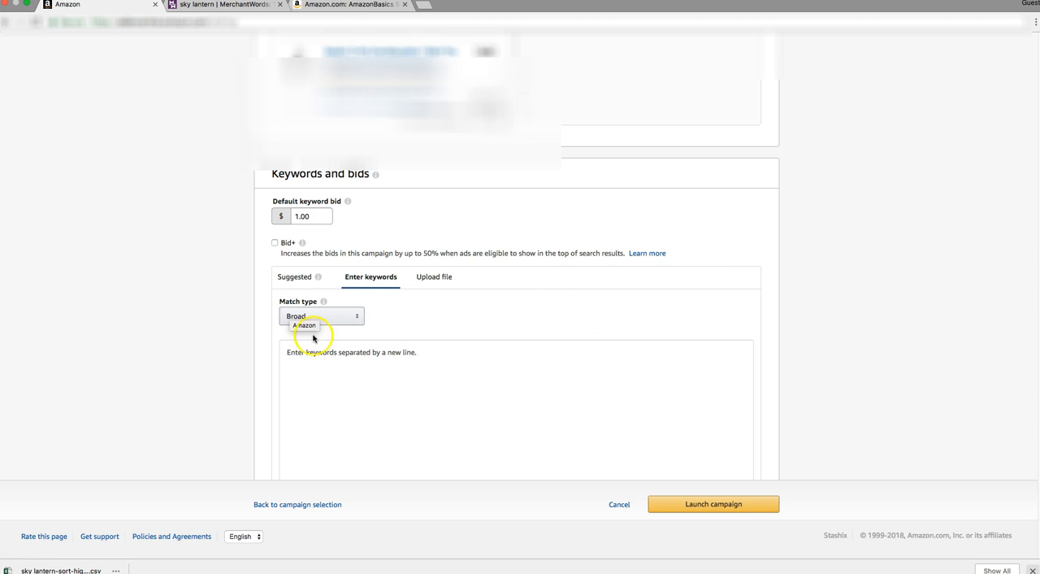
right_click(376, 370)
click(414, 437)
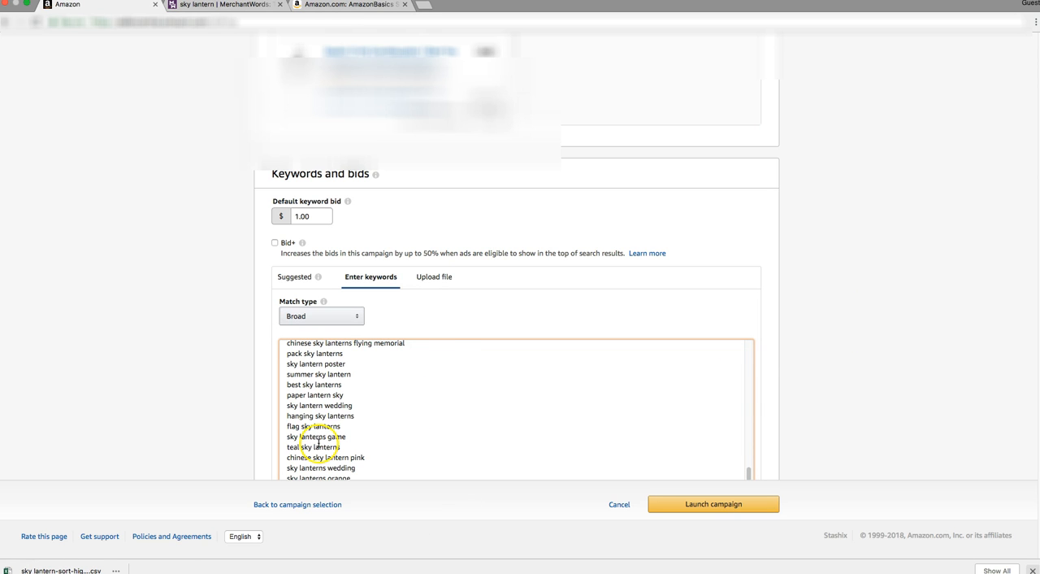
scroll(528, 396, down, 1)
scroll(650, 443, down, 2)
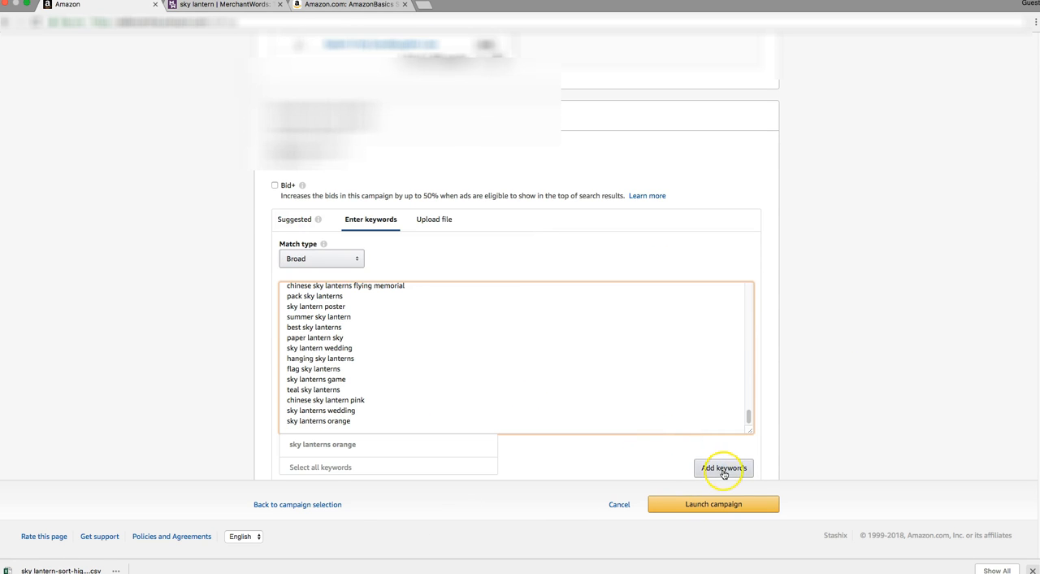
Switch the match type of the entered keywords to Phrase and finally to Exact.
click(321, 265)
click(312, 273)
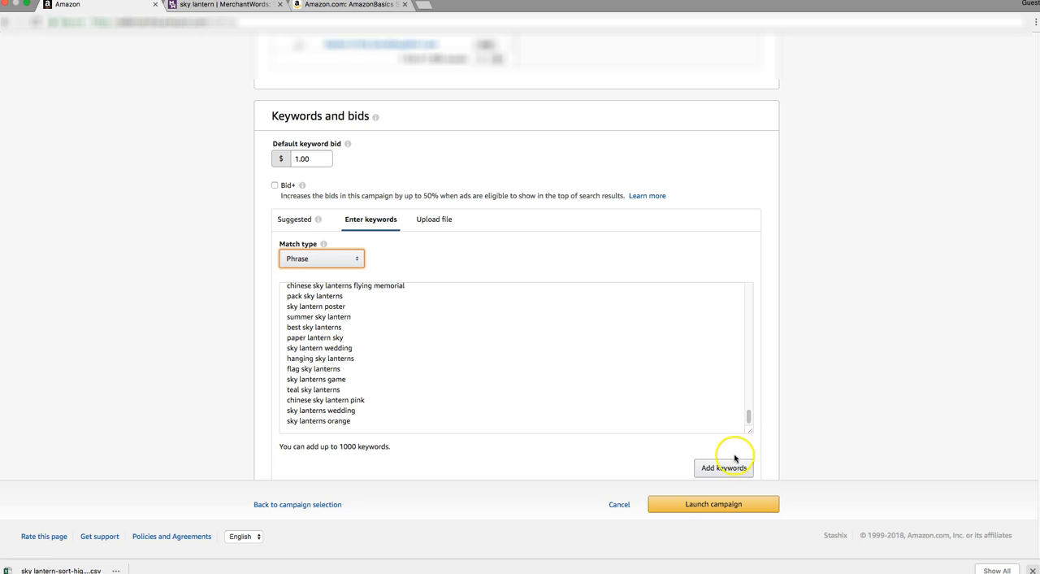
click(339, 258)
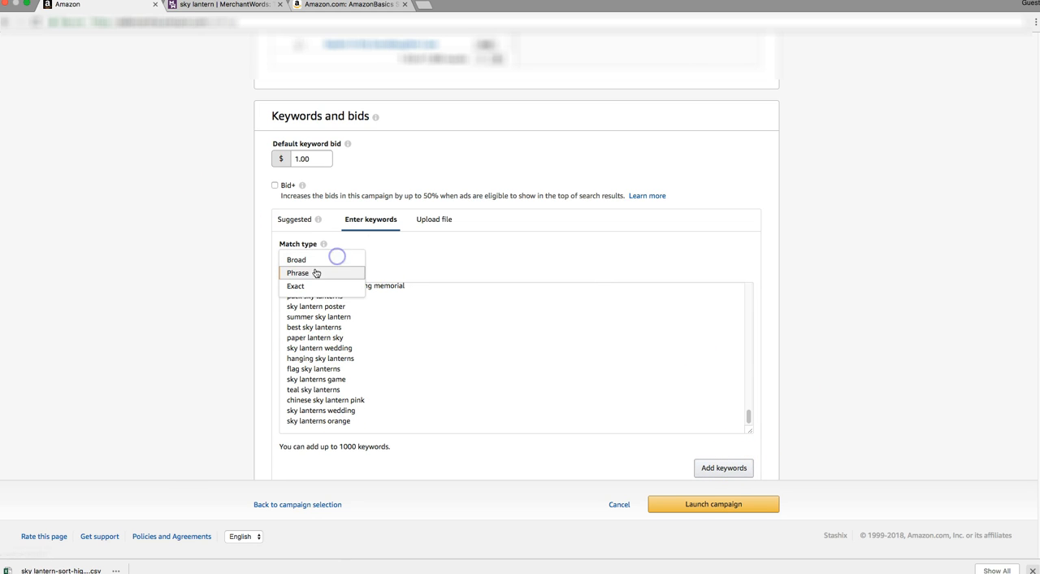
click(310, 287)
scroll(384, 348, down, 1)
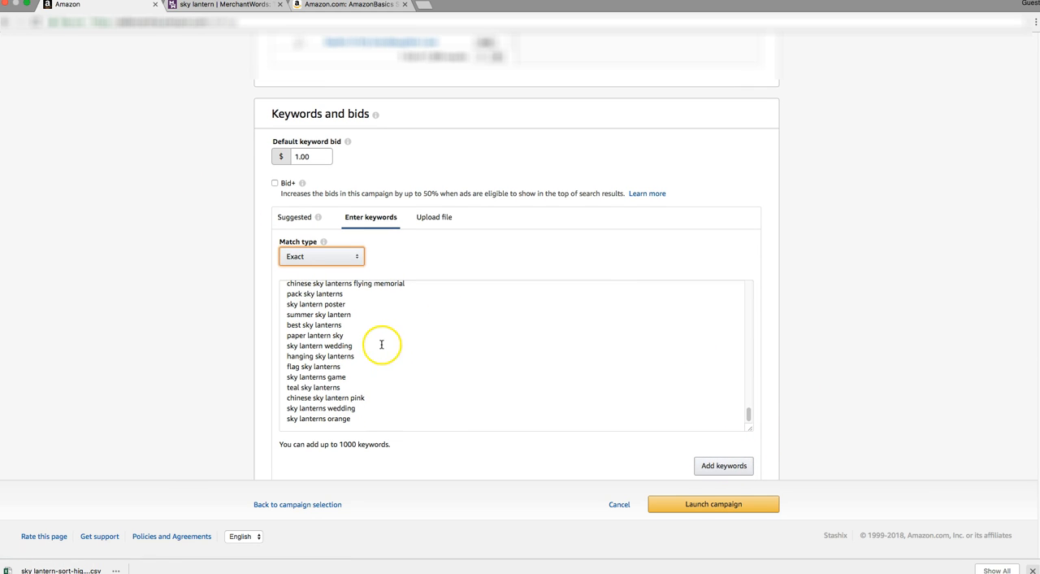
View the match type options and highlight the example keywords paper lantern sky and summer sky lantern in the list.
click(309, 256)
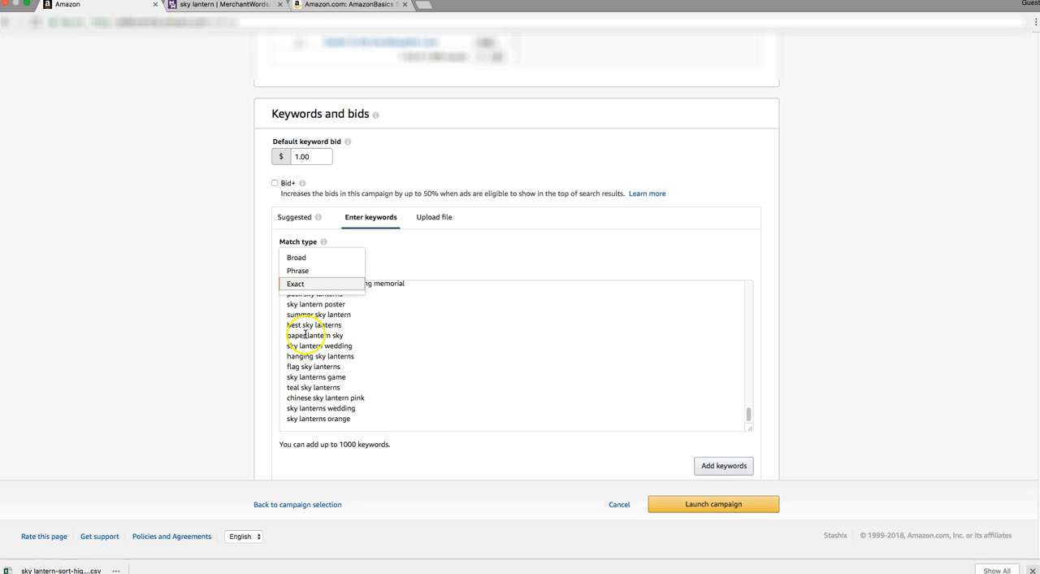
click(306, 334)
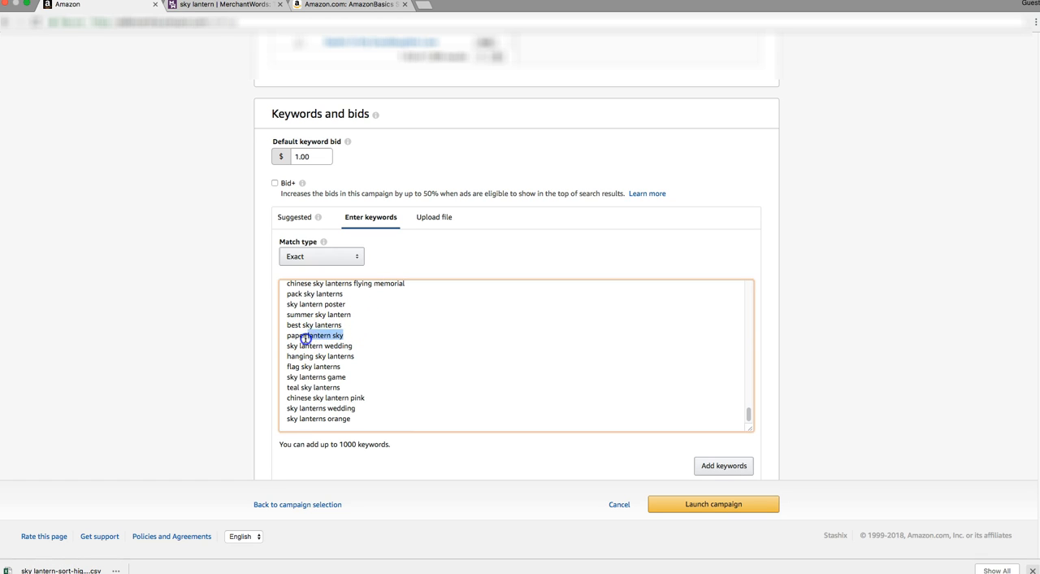
drag(284, 335, 358, 334)
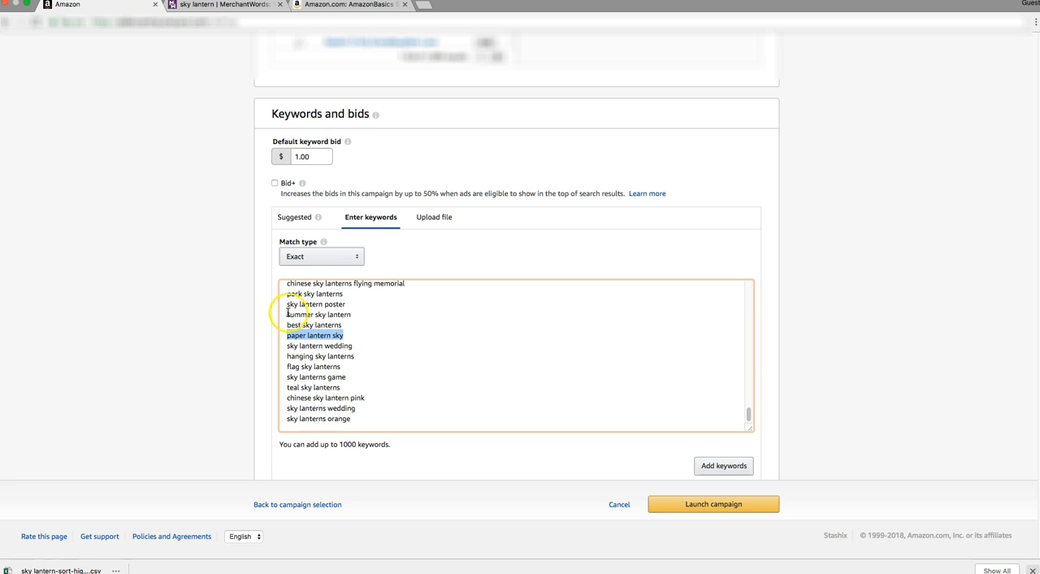
drag(287, 314, 355, 317)
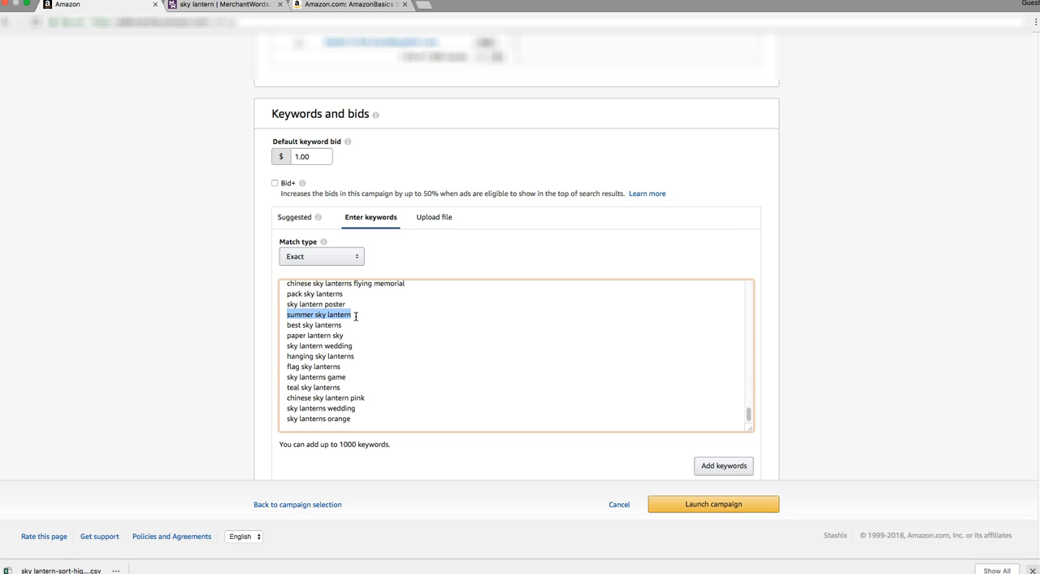
Set the campaign's default keyword bid to $1.50.
click(321, 157)
key(BackSpace)
key(BackSpace)
text(50)
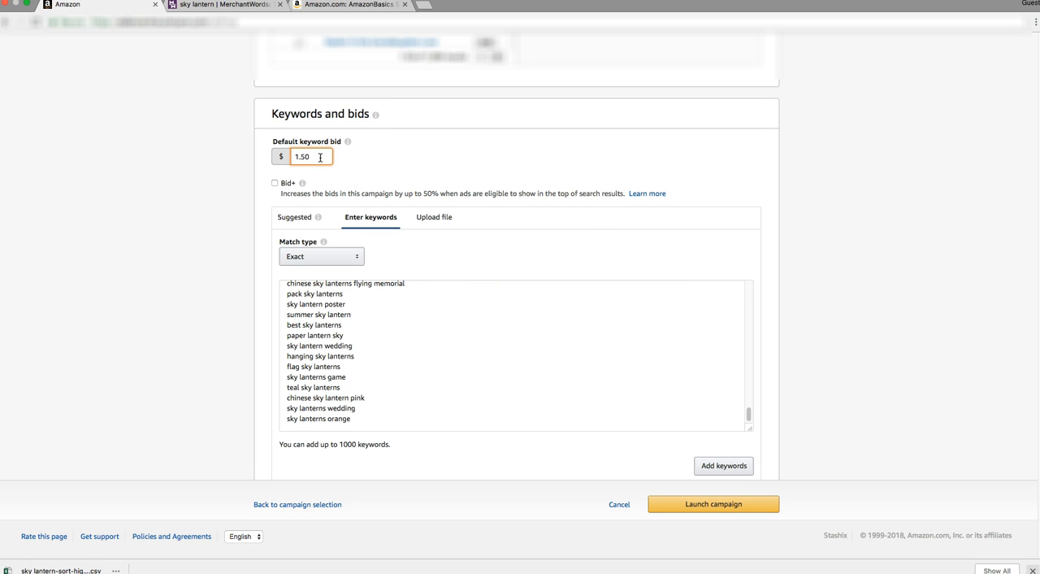